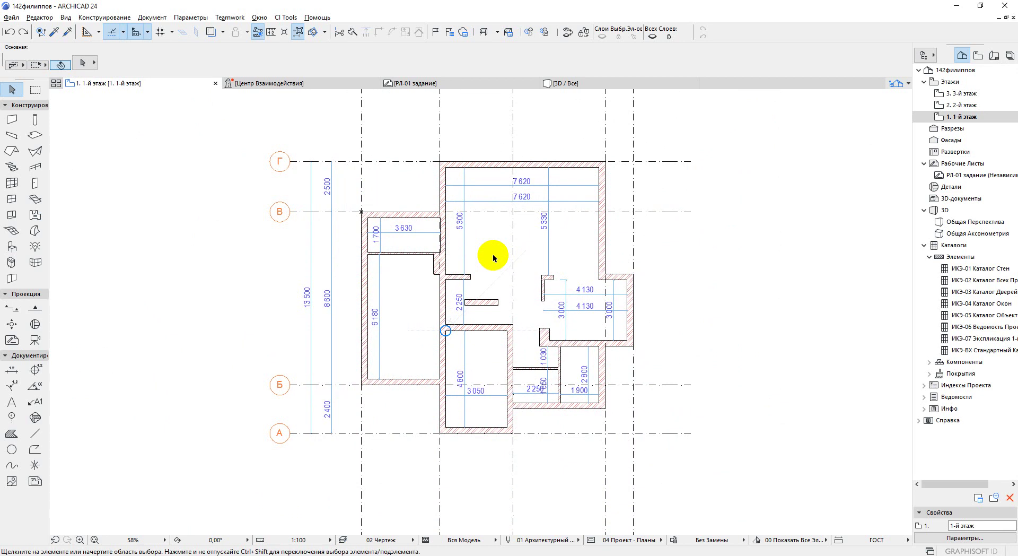
Examine the first-floor plan's walls, room dimensions and overall extent on the grid axes.
scroll(464, 220, "up", 2)
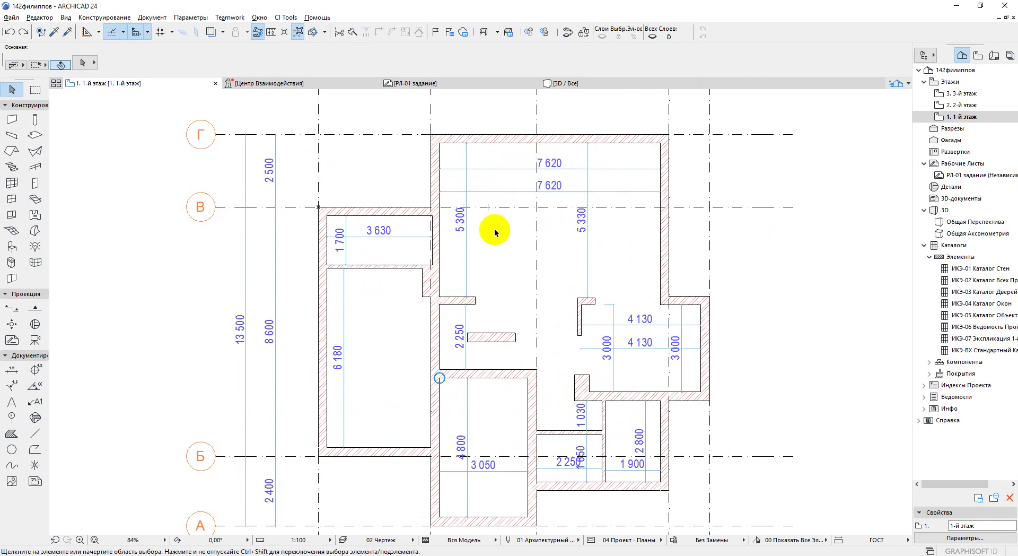
scroll(496, 226, "down", 1)
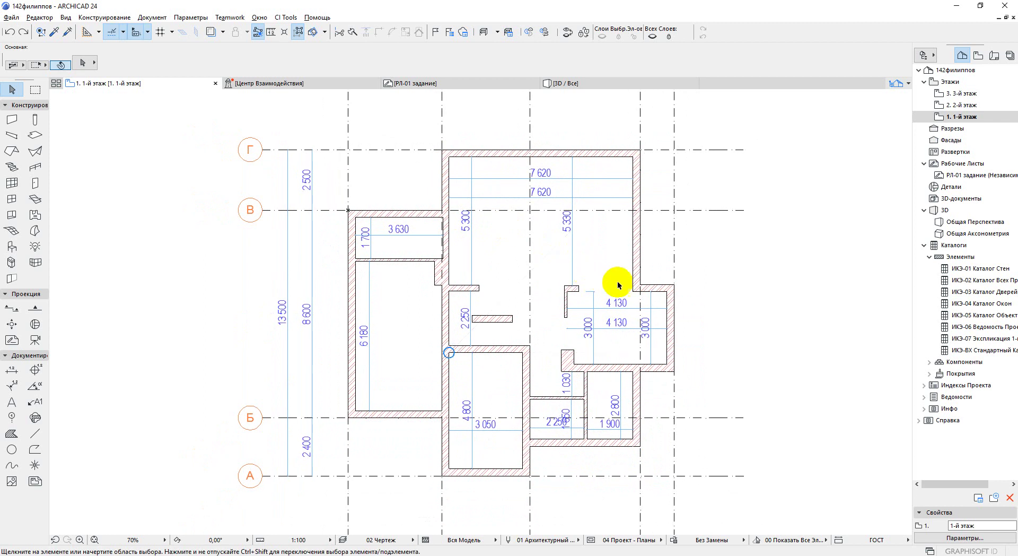
scroll(619, 281, "up", 2)
left_click(606, 408)
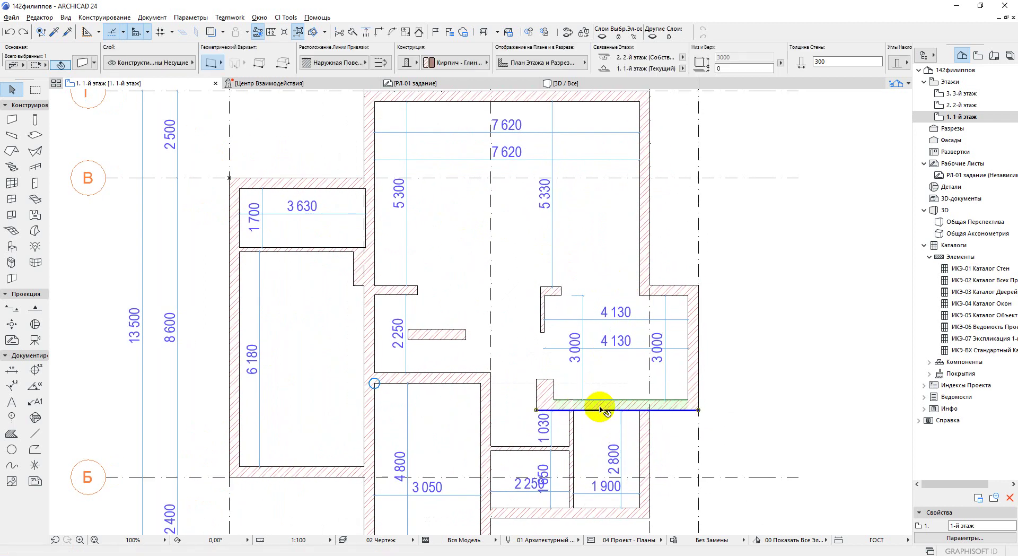
left_click(542, 313)
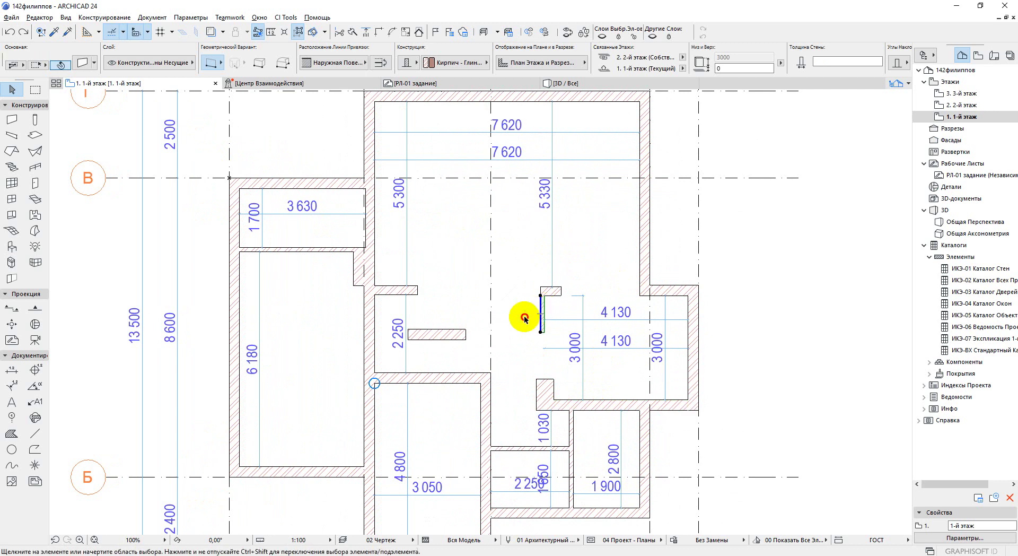
left_click(524, 317)
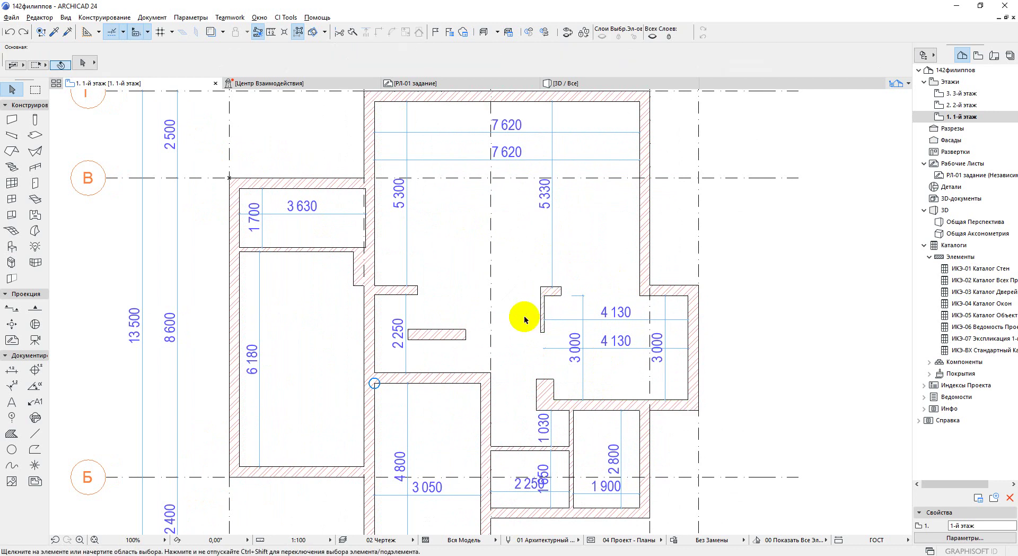
left_click(643, 220)
left_click(673, 219)
scroll(674, 221, "down", 2)
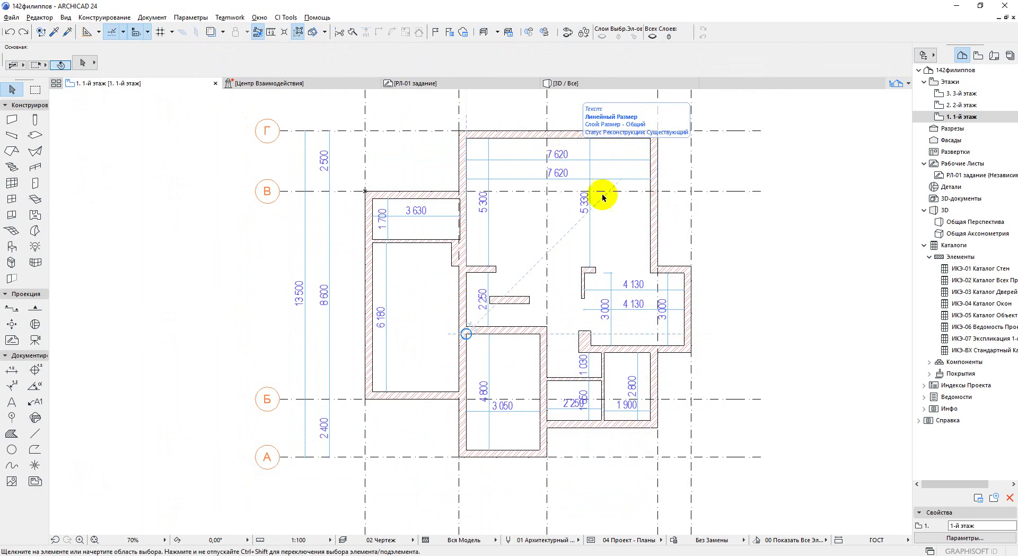
scroll(610, 207, "down", 5)
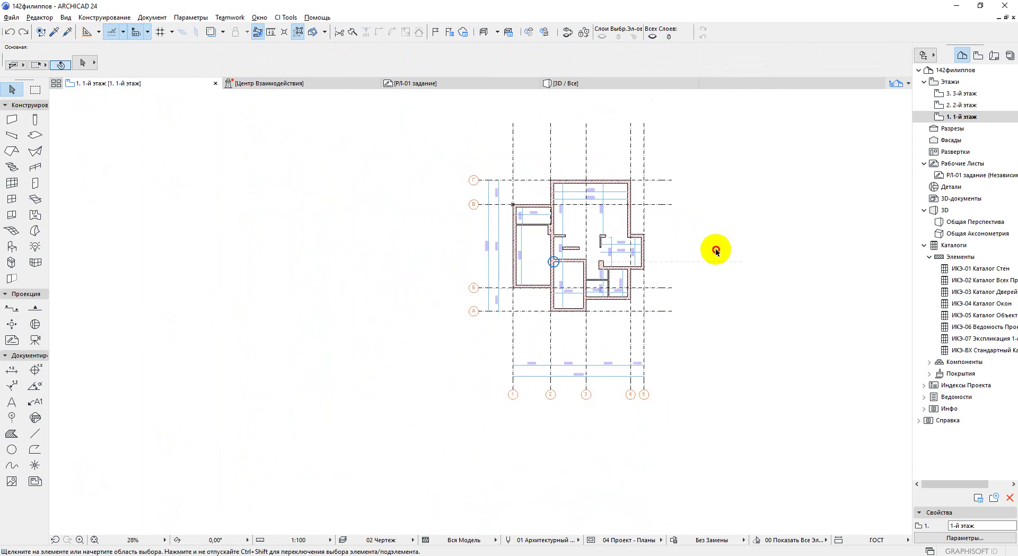
left_click(715, 250)
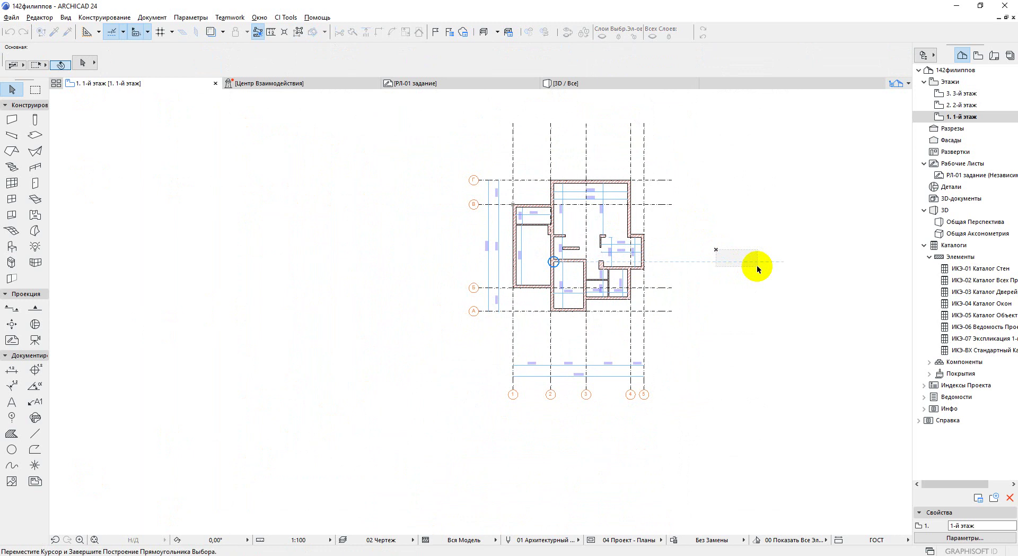
left_click(770, 235)
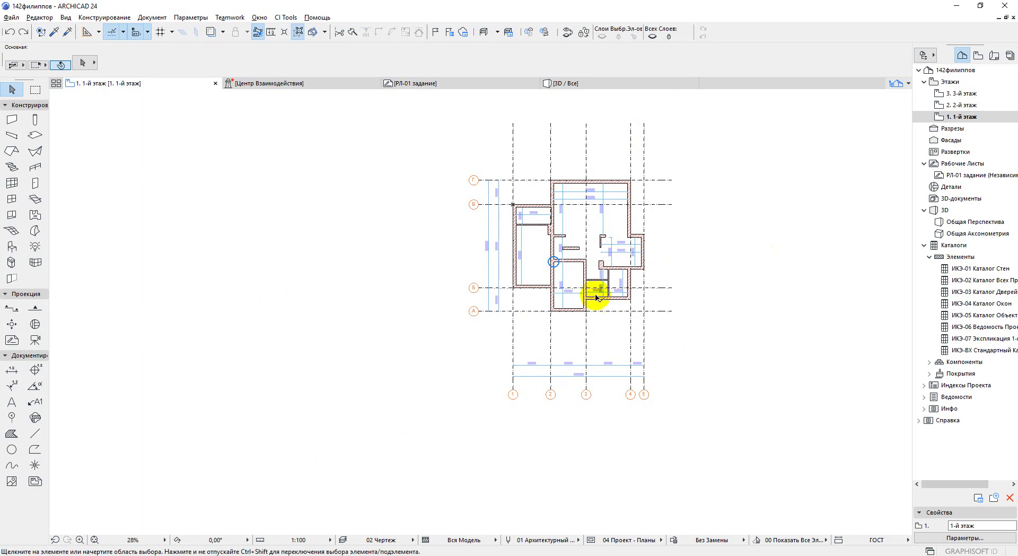
Inspect the wall corner and hatching beside the 4 130 dimension at close range, then the whole plan.
scroll(543, 276, "up", 1)
scroll(666, 218, "up", 4)
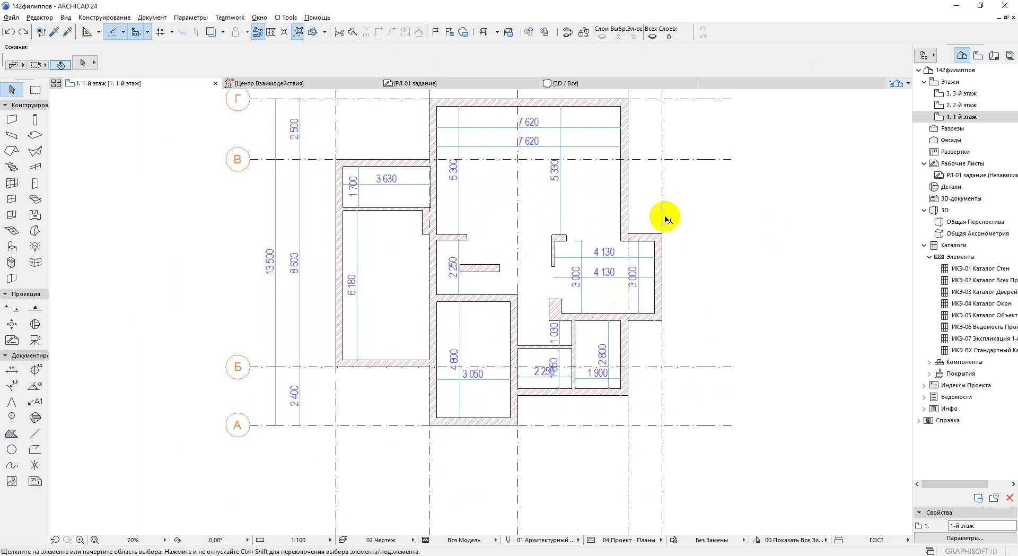
scroll(666, 218, "down", 3)
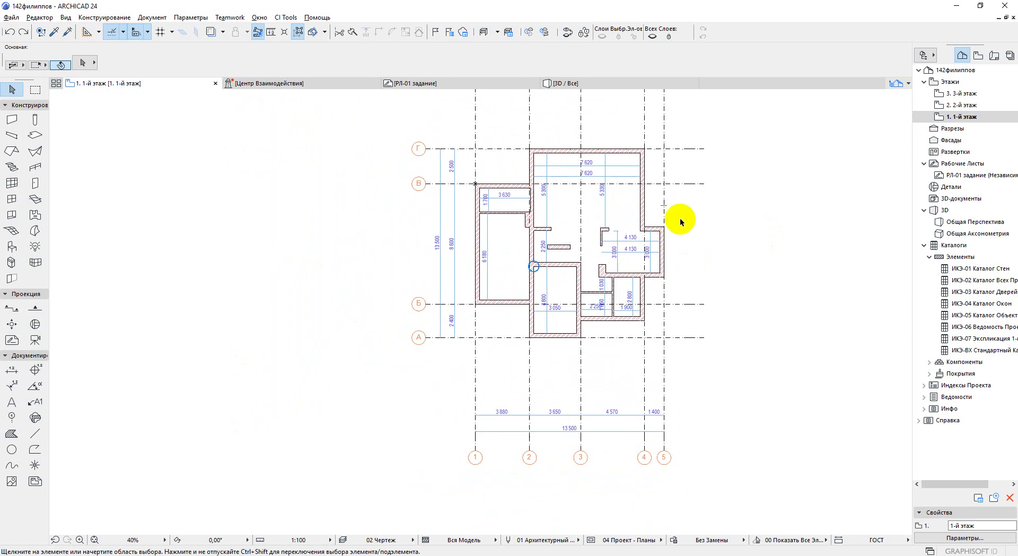
scroll(653, 232, "up", 2)
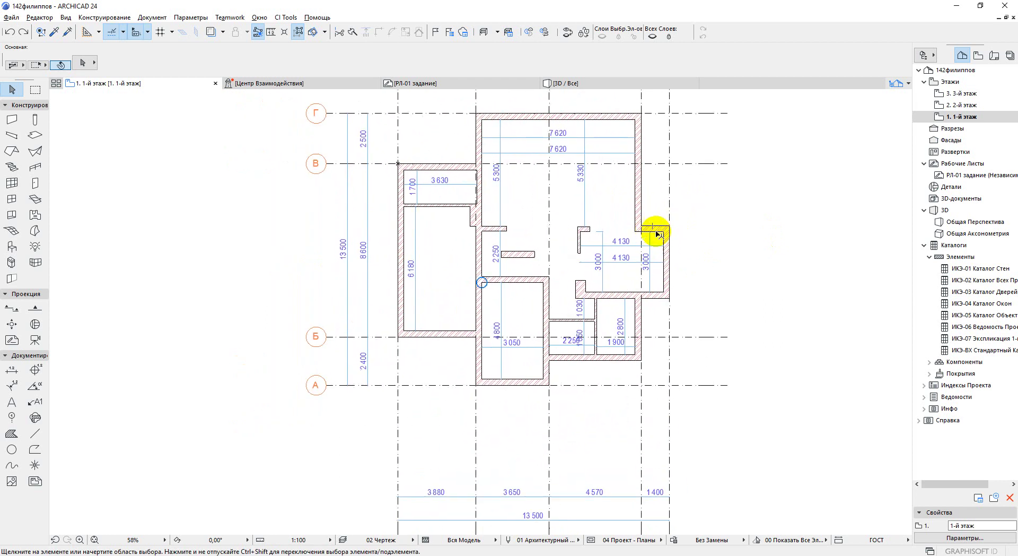
scroll(653, 231, "up", 7)
scroll(607, 234, "up", 5)
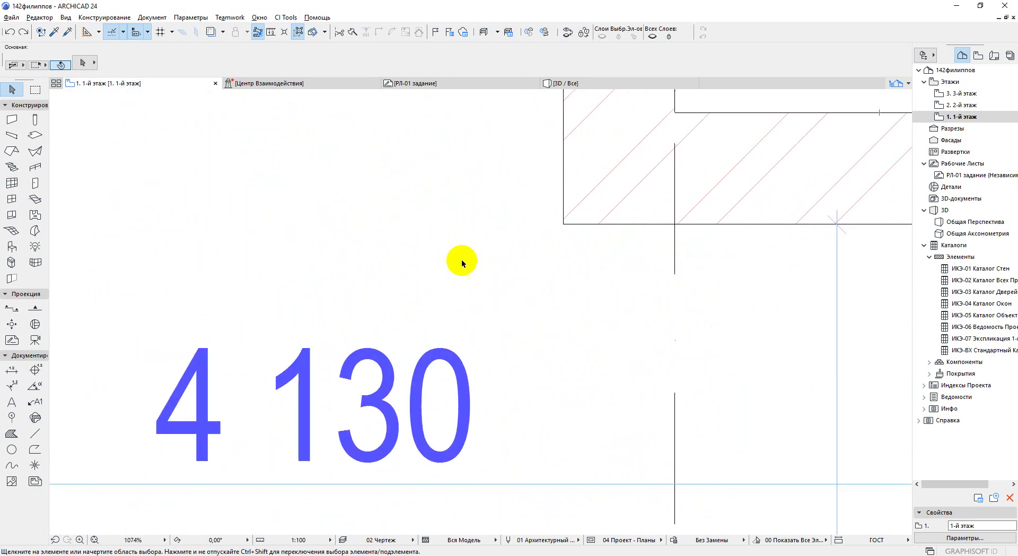
scroll(584, 216, "down", 1)
scroll(613, 173, "up", 10)
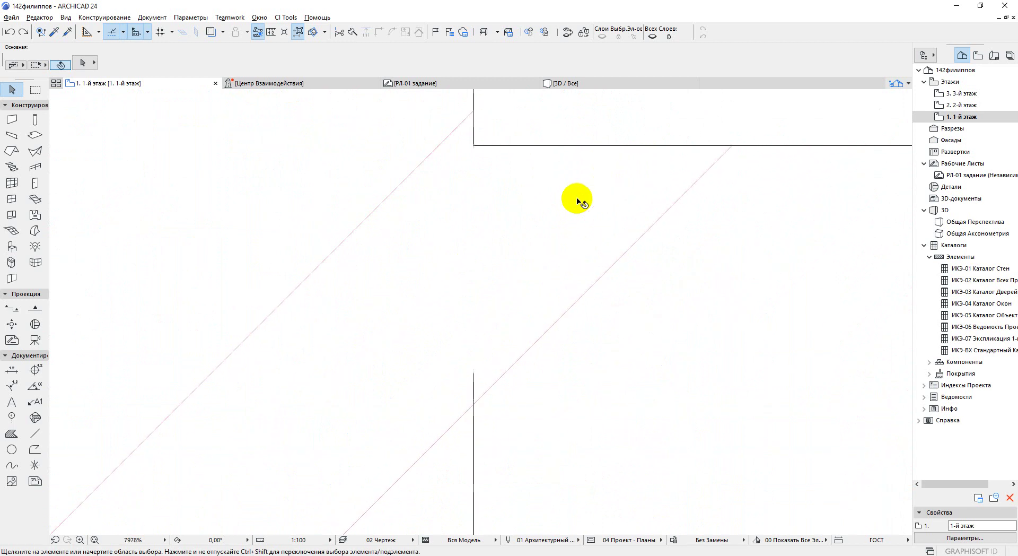
scroll(575, 185, "down", 19)
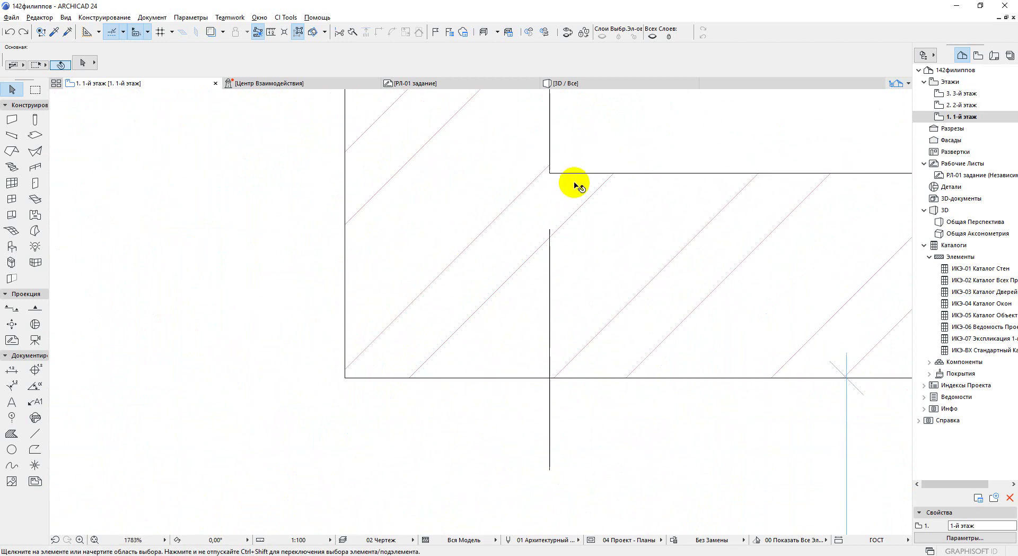
scroll(459, 227, "up", 2)
scroll(452, 230, "down", 6)
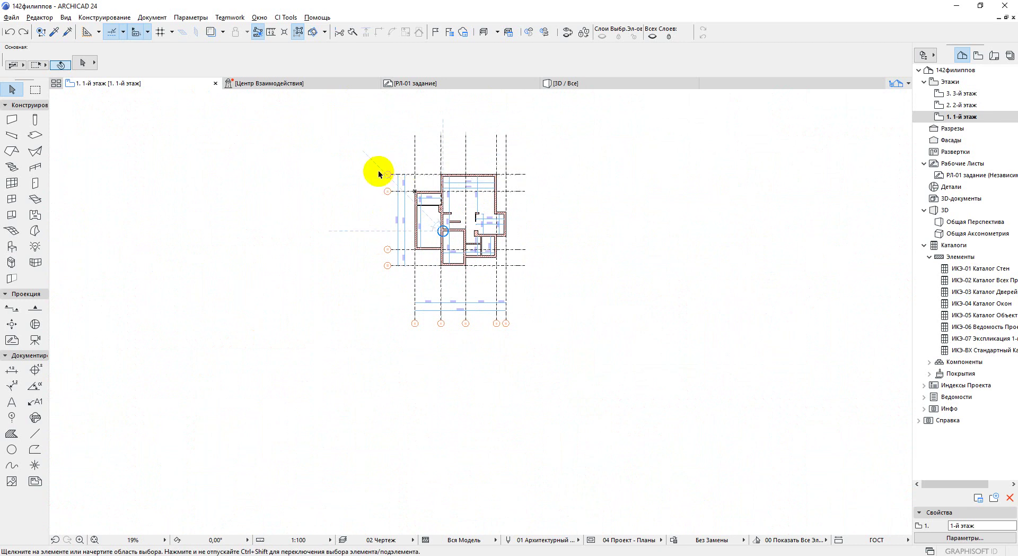
Start saving a copy of the floor plan with the PDF file type.
left_click(14, 20)
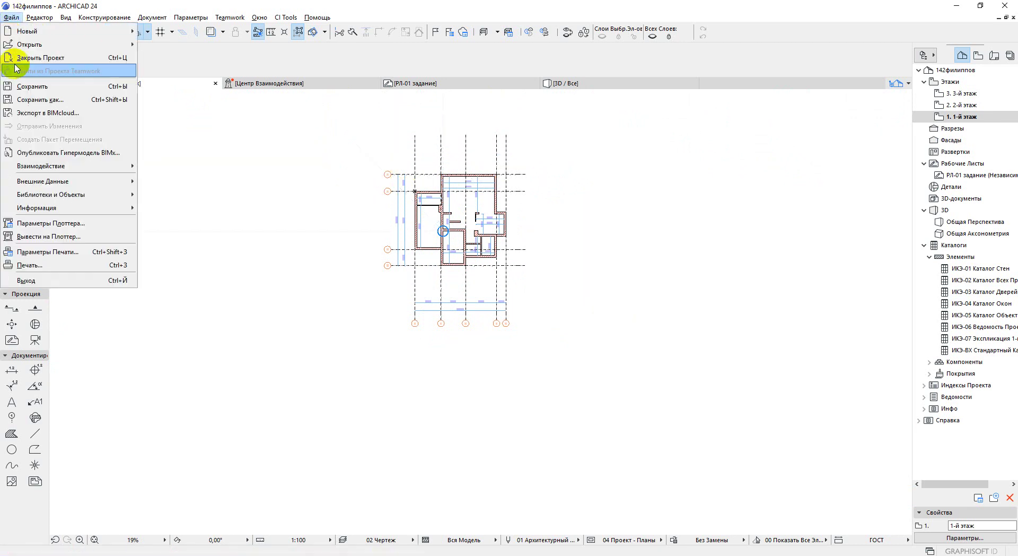
left_click(28, 102)
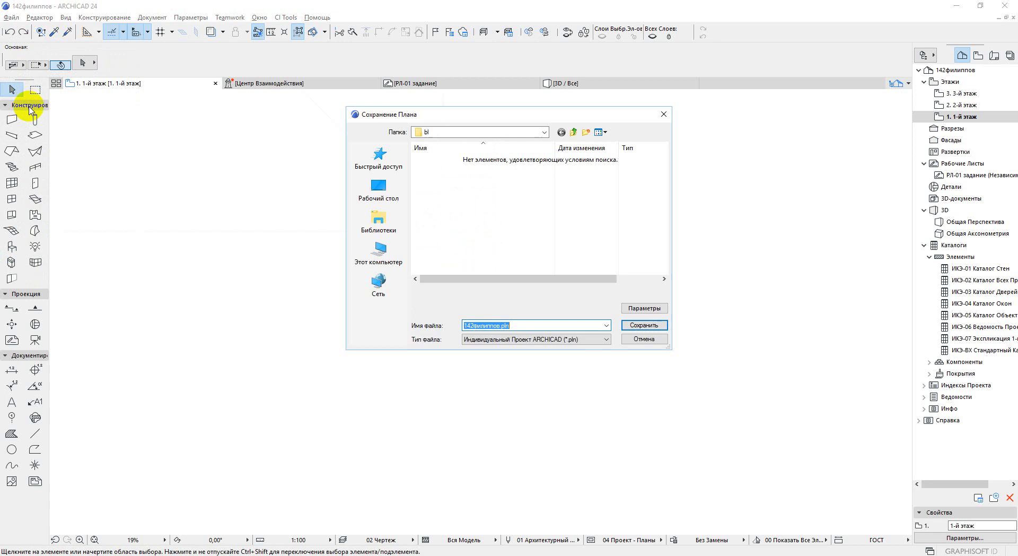
left_click(486, 342)
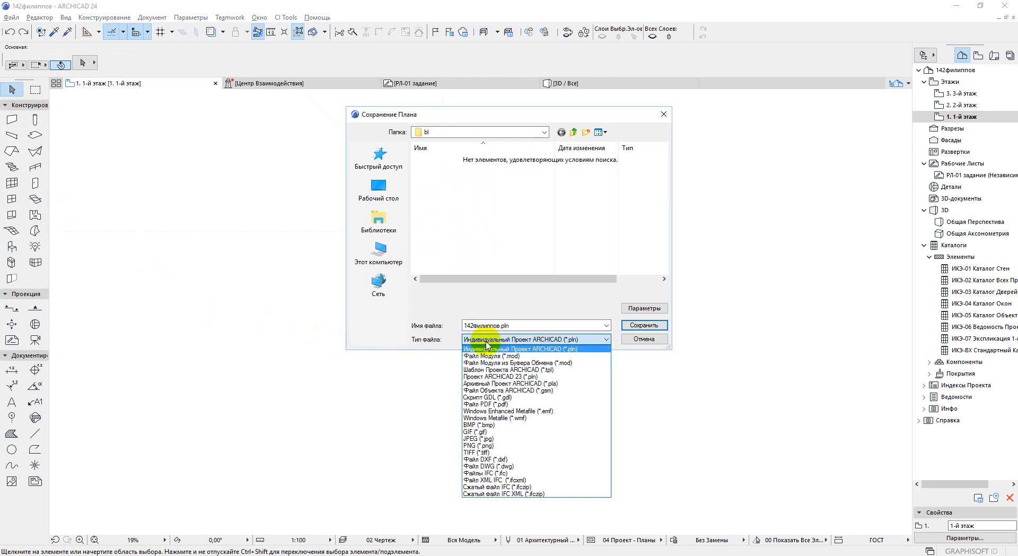
left_click(492, 405)
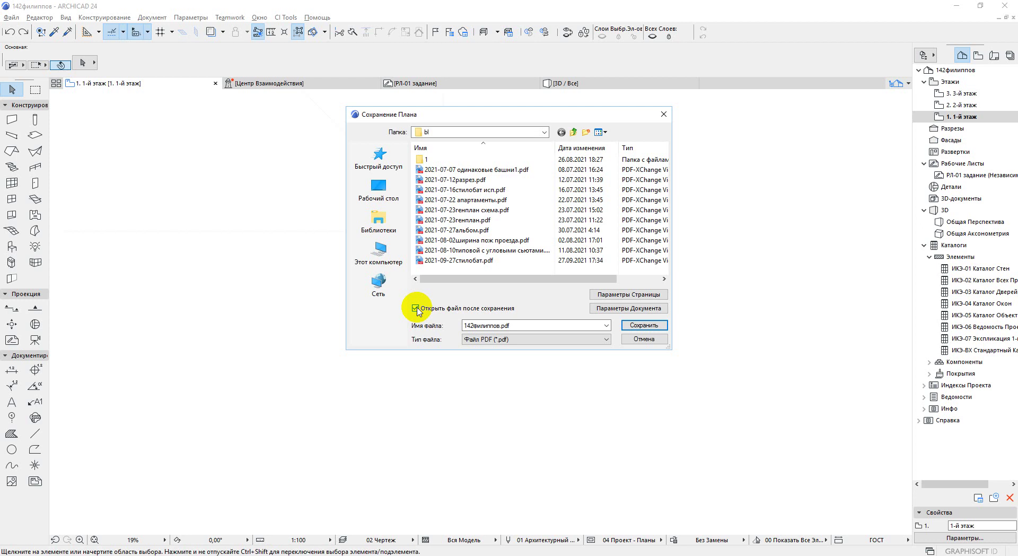
Set the PDF page size to A3 (ISO) metric in portrait orientation.
left_click(604, 295)
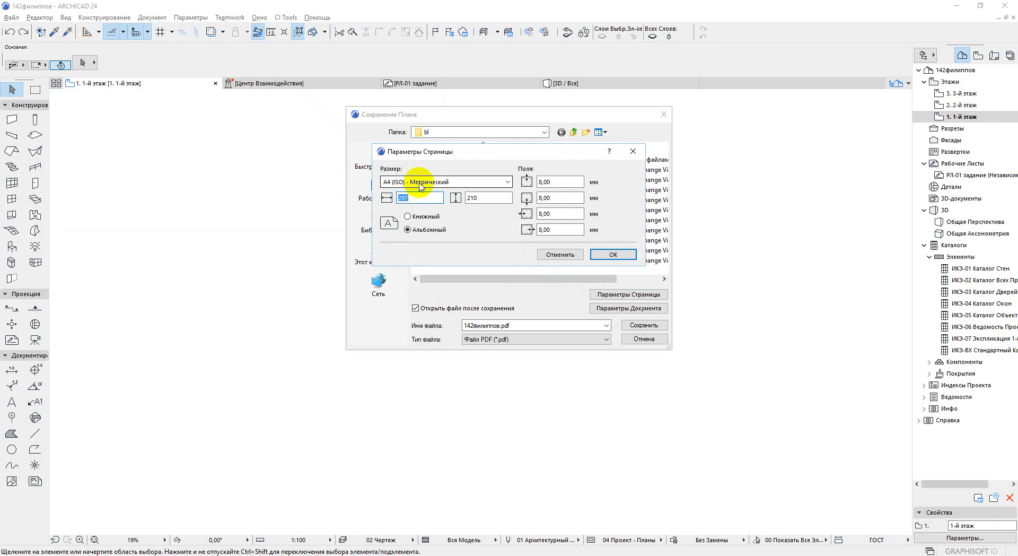
left_click(550, 181)
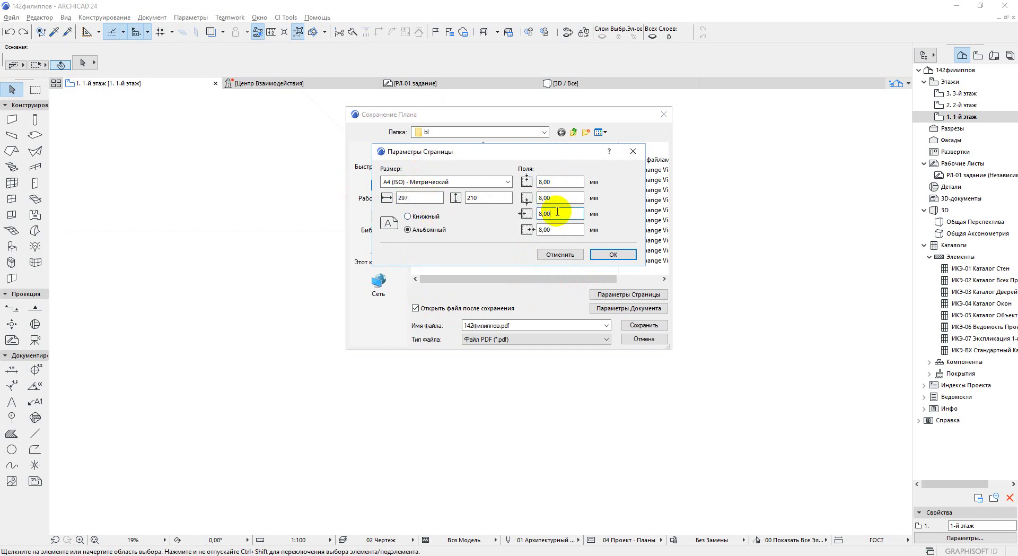
double_click(540, 230)
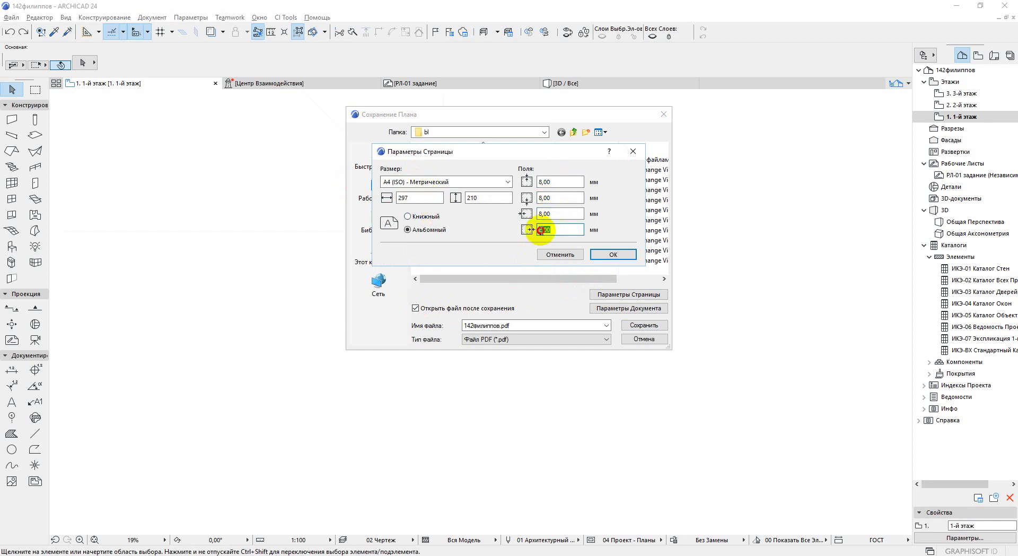
left_click(408, 183)
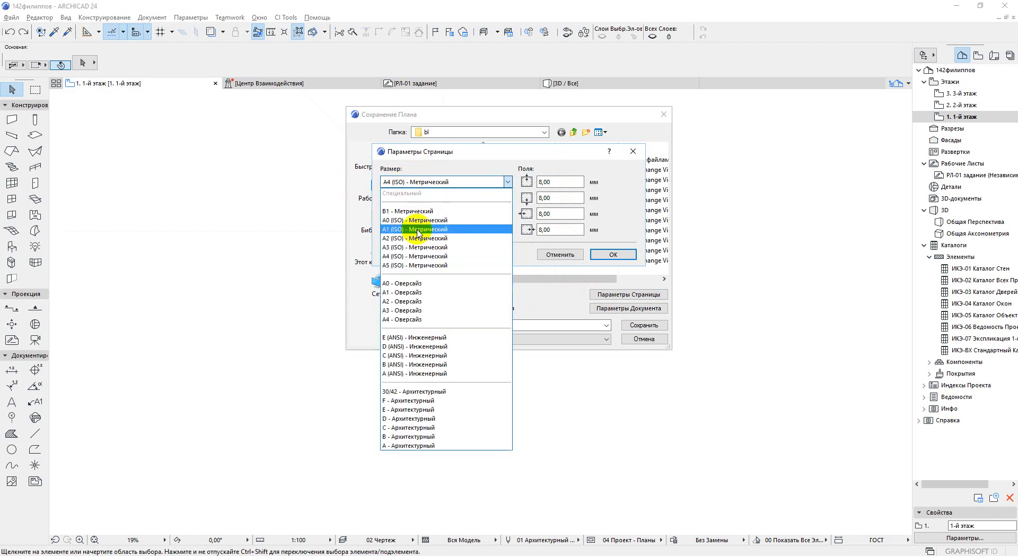
left_click(419, 247)
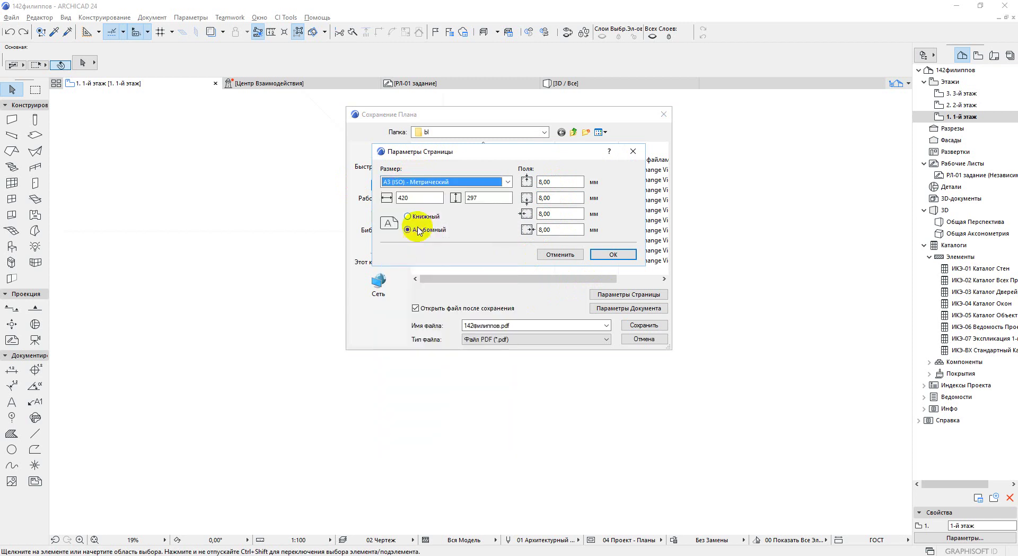
double_click(489, 196)
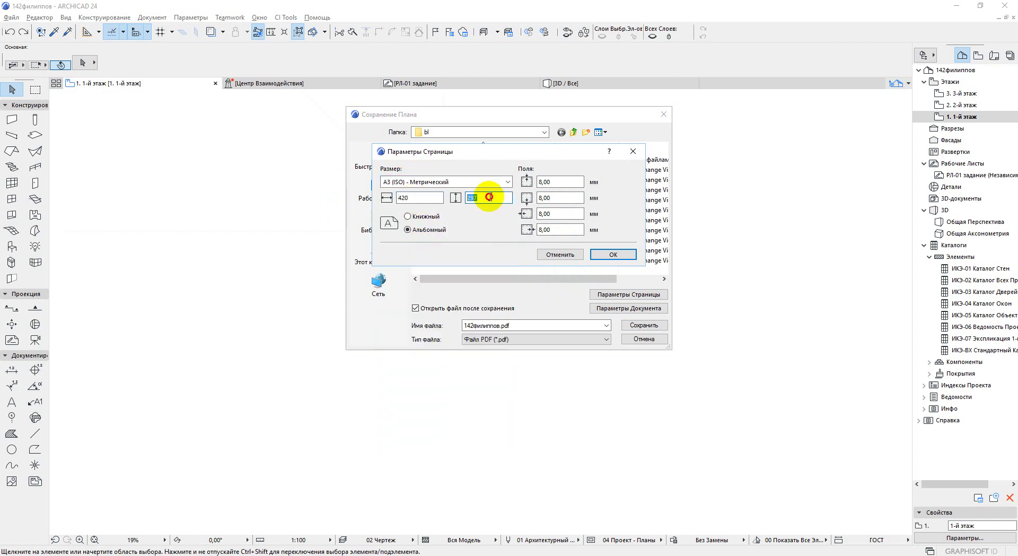
double_click(410, 198)
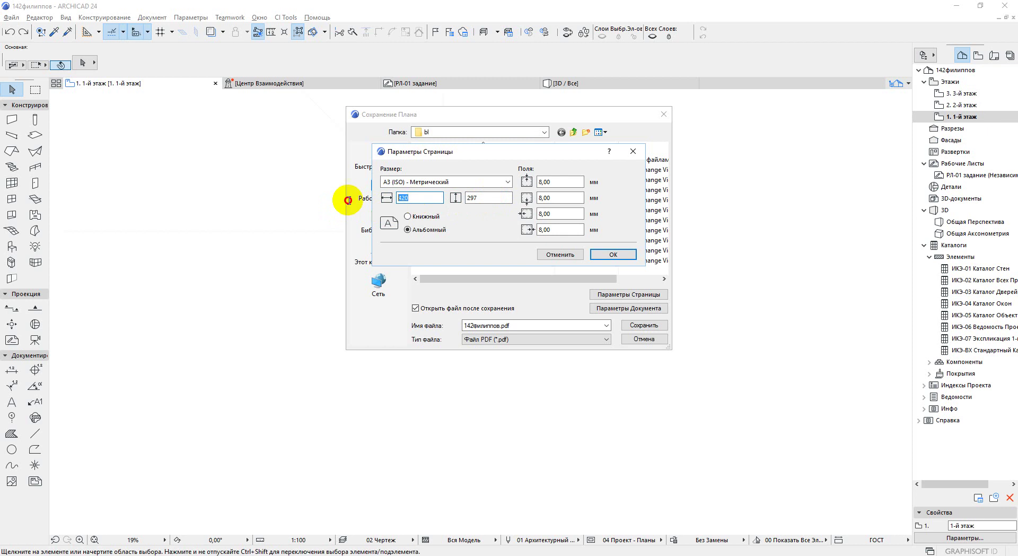
left_click(426, 217)
left_click(428, 229)
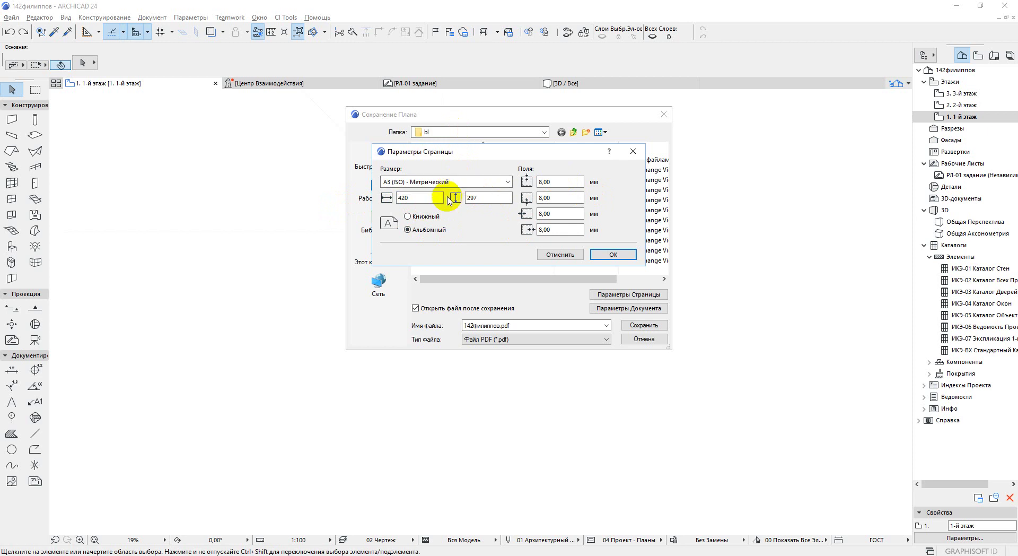
left_click(423, 217)
Set all four page margins to 5 mm and accept the page settings.
double_click(553, 181)
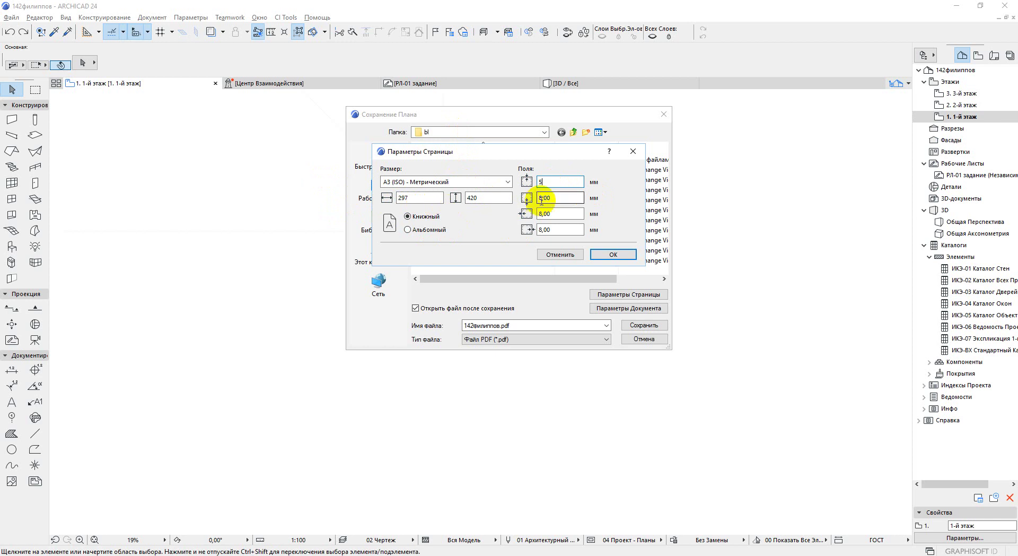
type("5")
key("Tab")
type("5")
double_click(552, 213)
type("5")
double_click(551, 229)
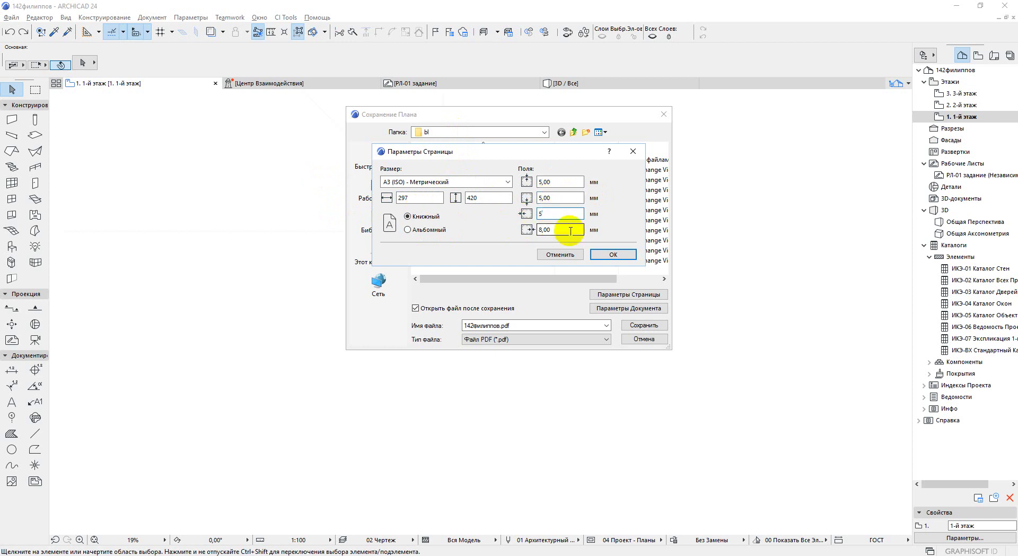
type("5")
left_click(558, 213)
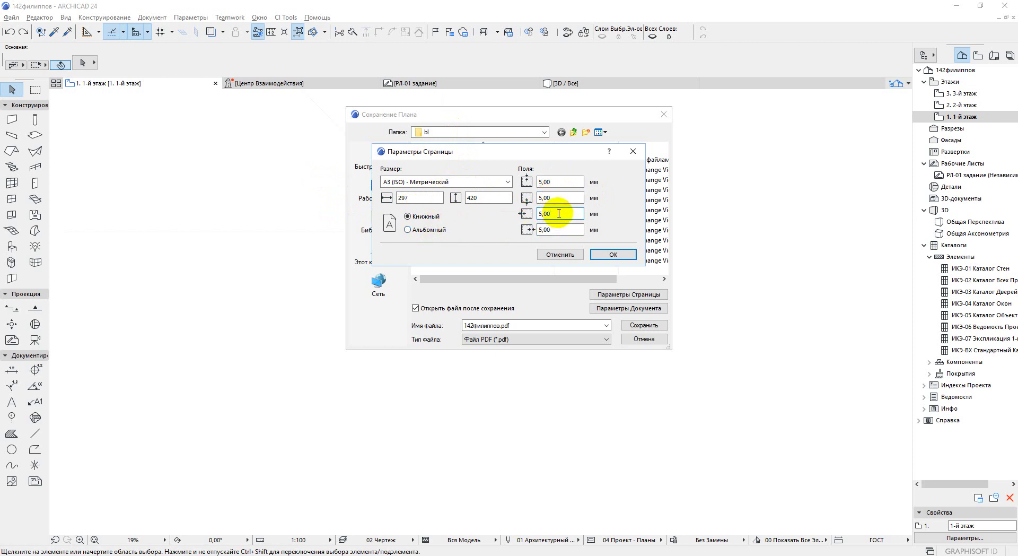
left_click(629, 254)
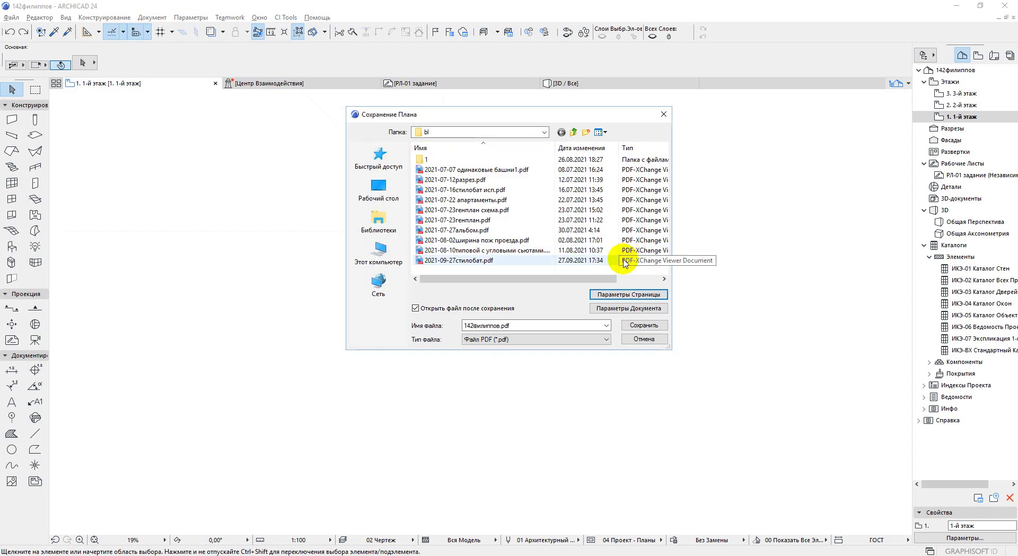
In the PDF document options, switch to a custom scale and set it to 1:10.
left_click(627, 308)
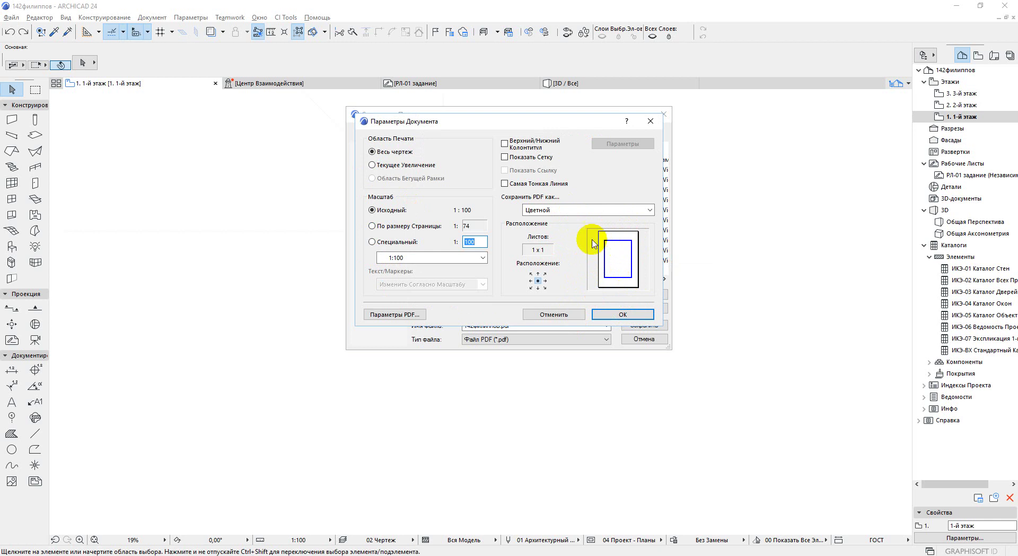
left_click(374, 242)
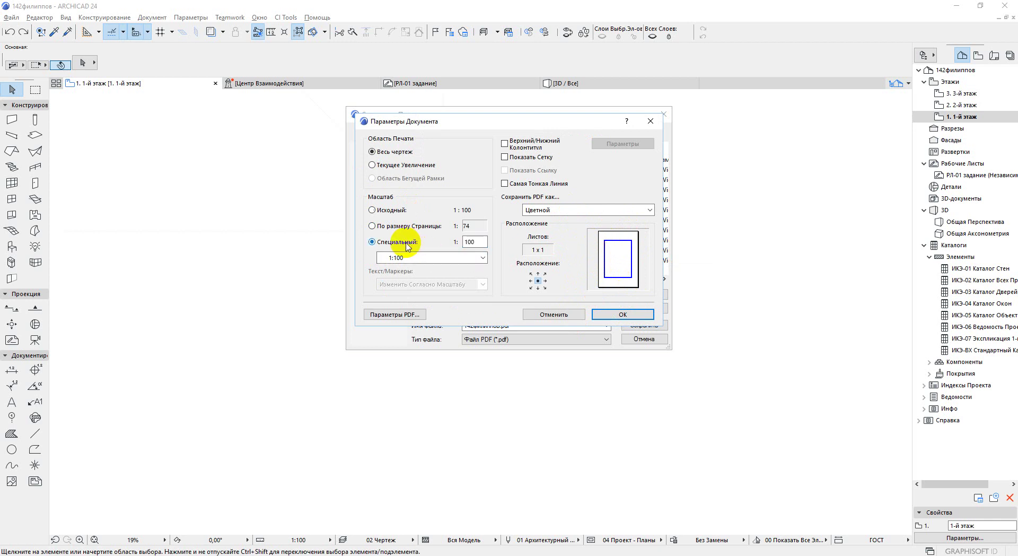
left_click(475, 242)
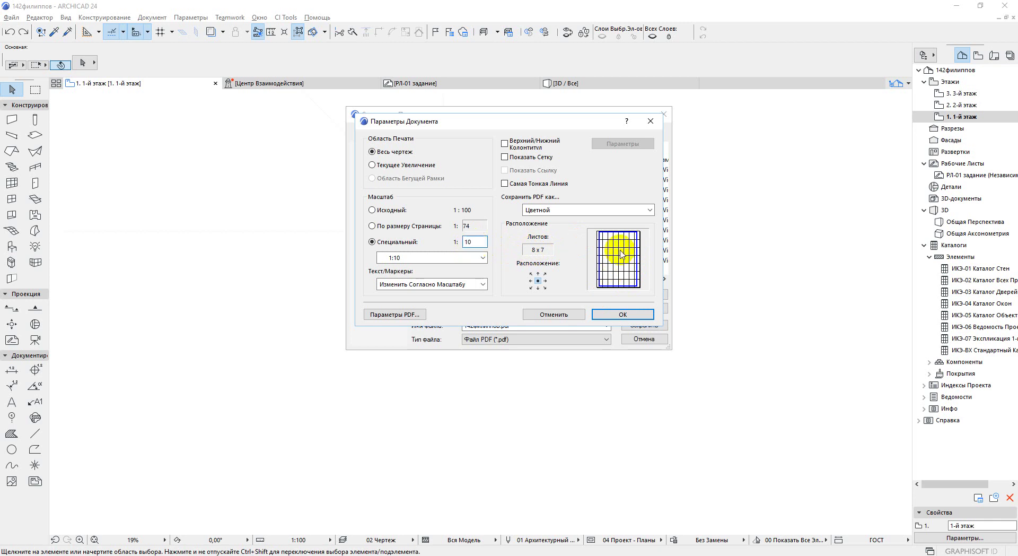
Accept the PDF document options and save the floor plan as a PDF at 1:10 scale.
left_click(623, 314)
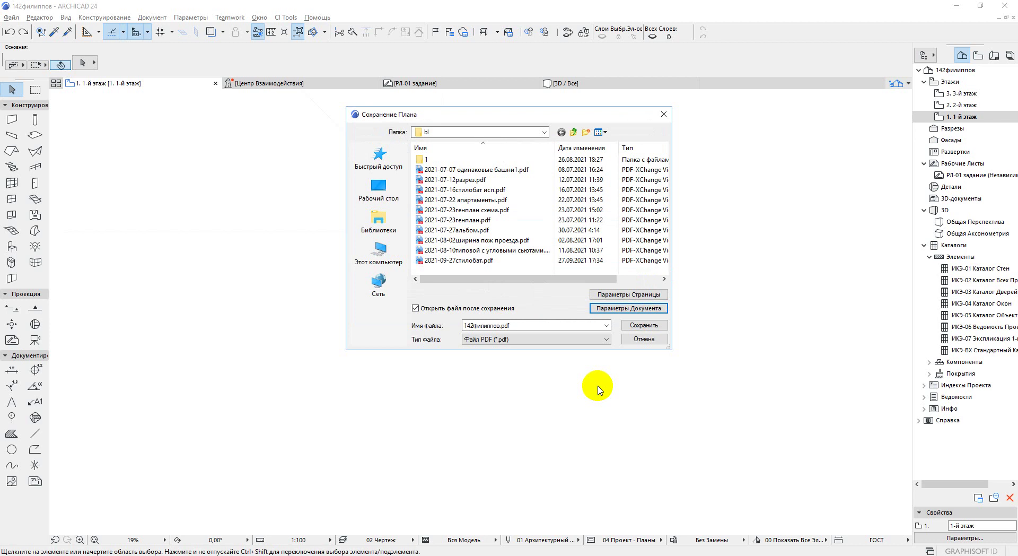
left_click(644, 325)
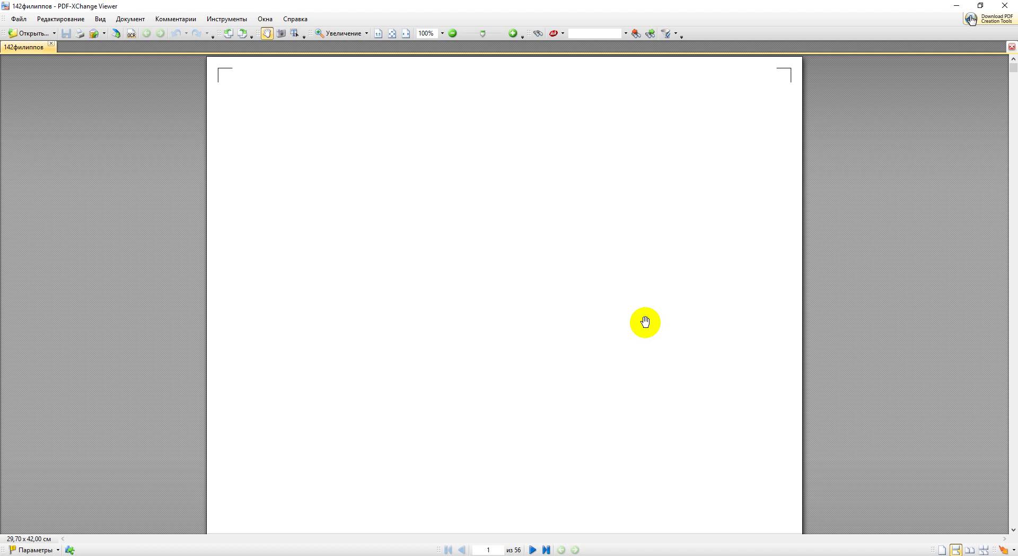
Examine how the plan is split across the pages of the exported PDF and close the viewer.
scroll(625, 295, "down", 20)
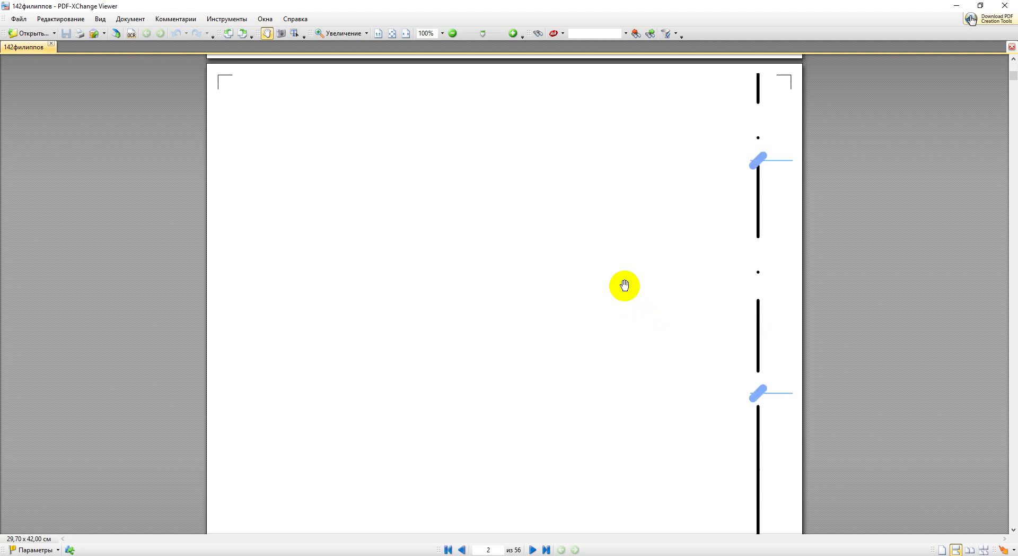
scroll(622, 276, "down", 15)
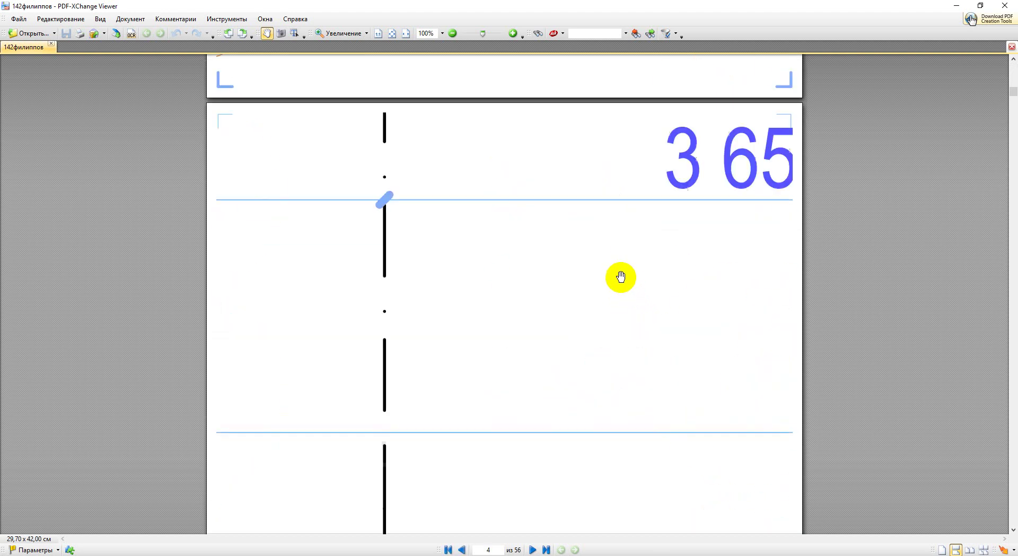
scroll(640, 451, "down", 15)
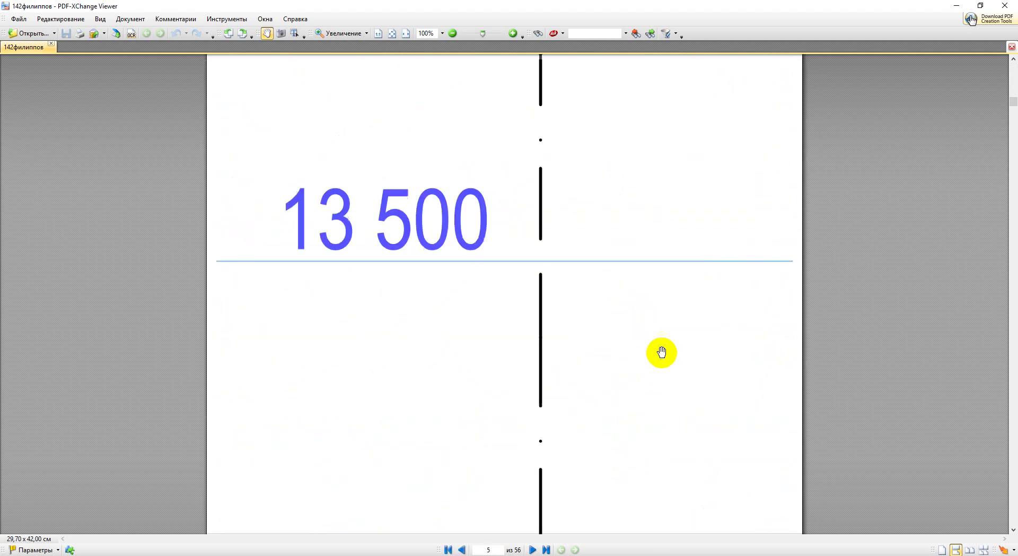
scroll(593, 315, "down", 15)
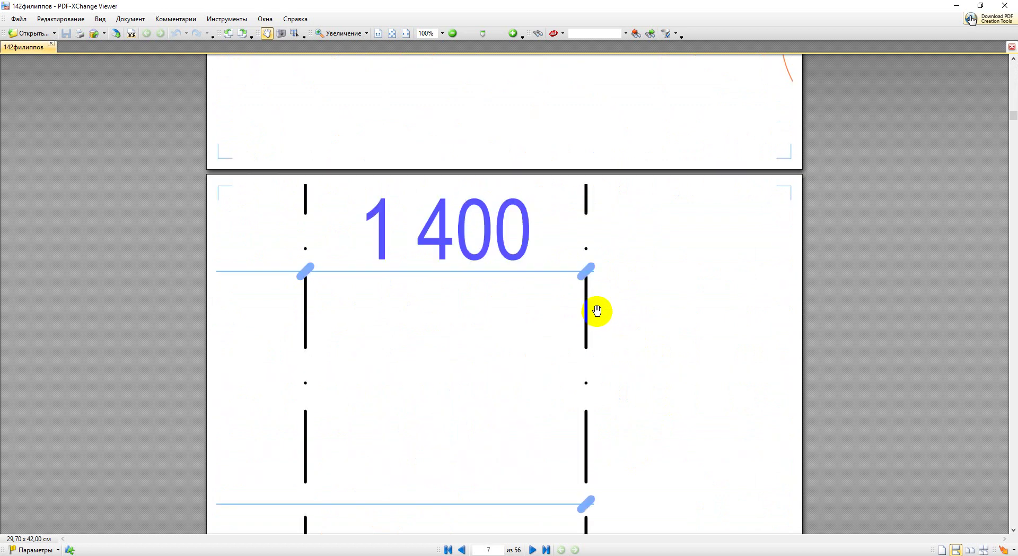
scroll(599, 310, "down", 5)
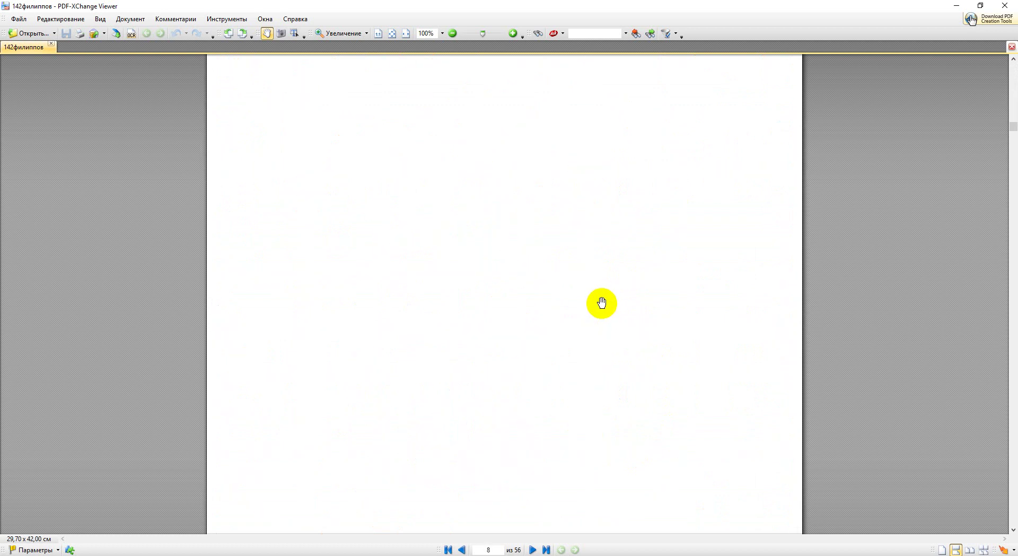
scroll(586, 290, "down", 10)
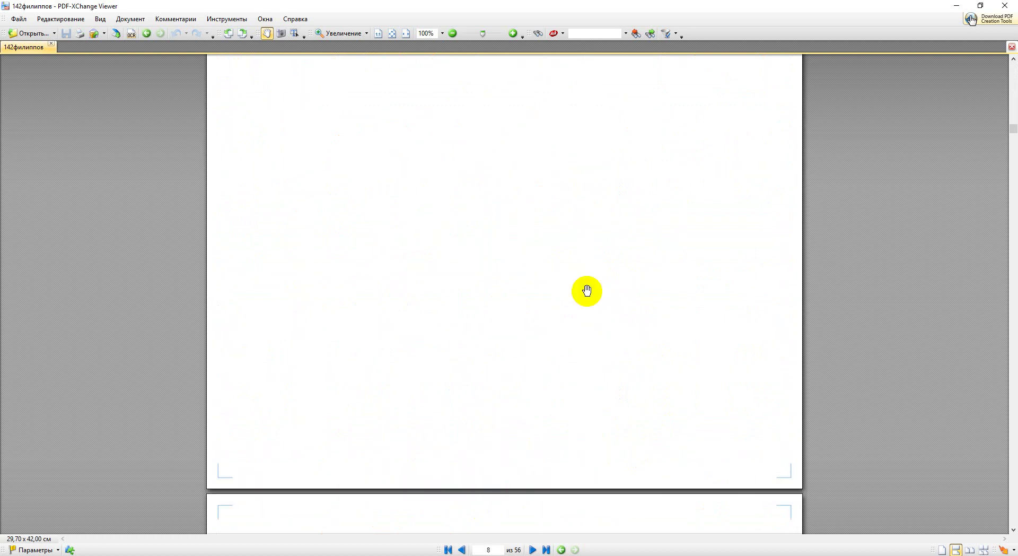
scroll(586, 291, "down", 15)
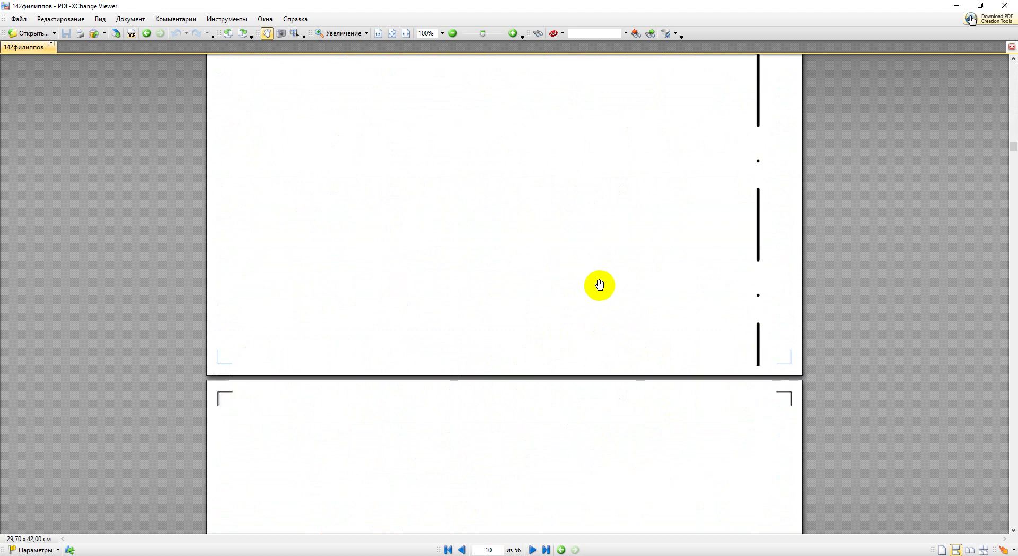
left_click(1005, 5)
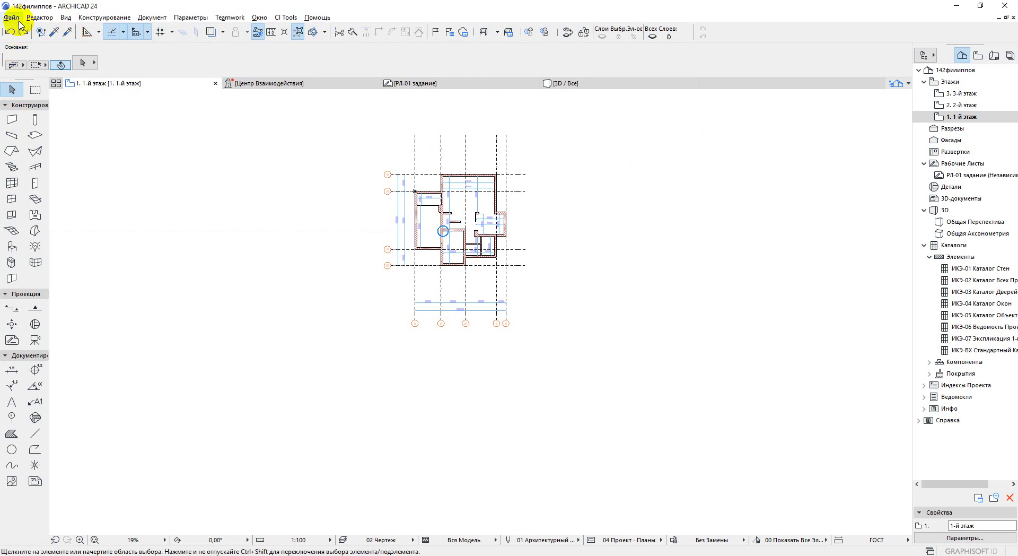
Start saving the floor plan as a PDF again and enable opening the file after saving.
left_click(12, 17)
left_click(13, 97)
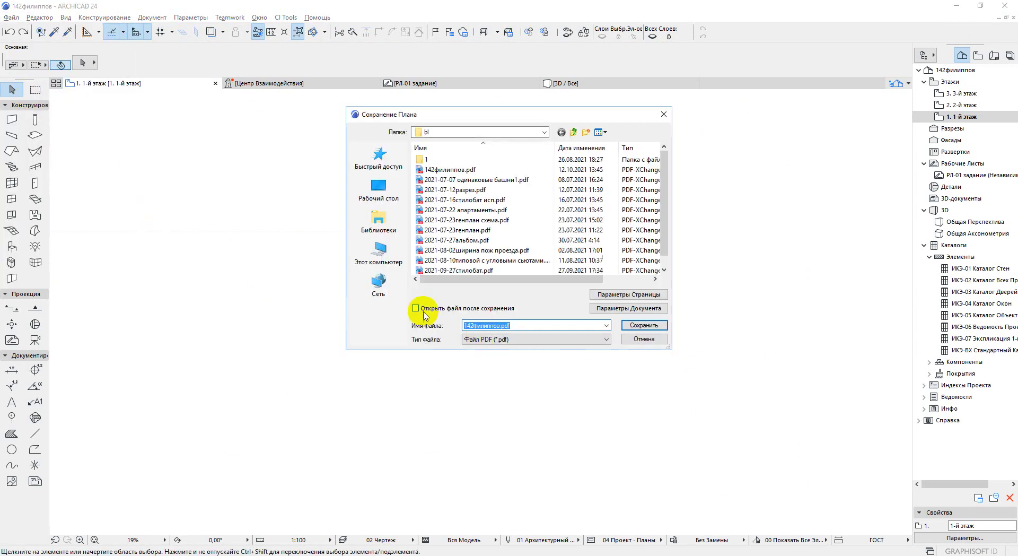
left_click(417, 308)
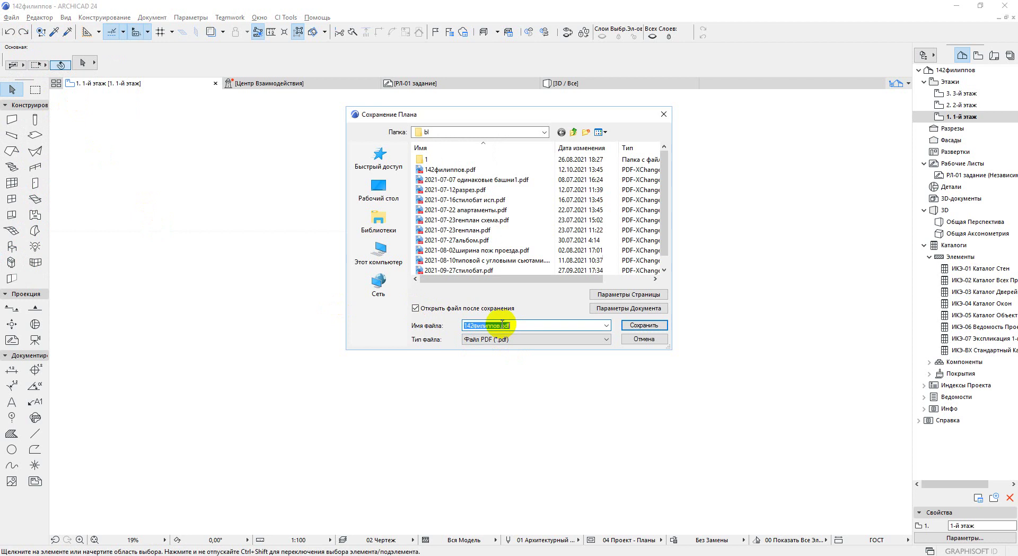
left_click(499, 326)
left_click_drag(496, 325, 471, 326)
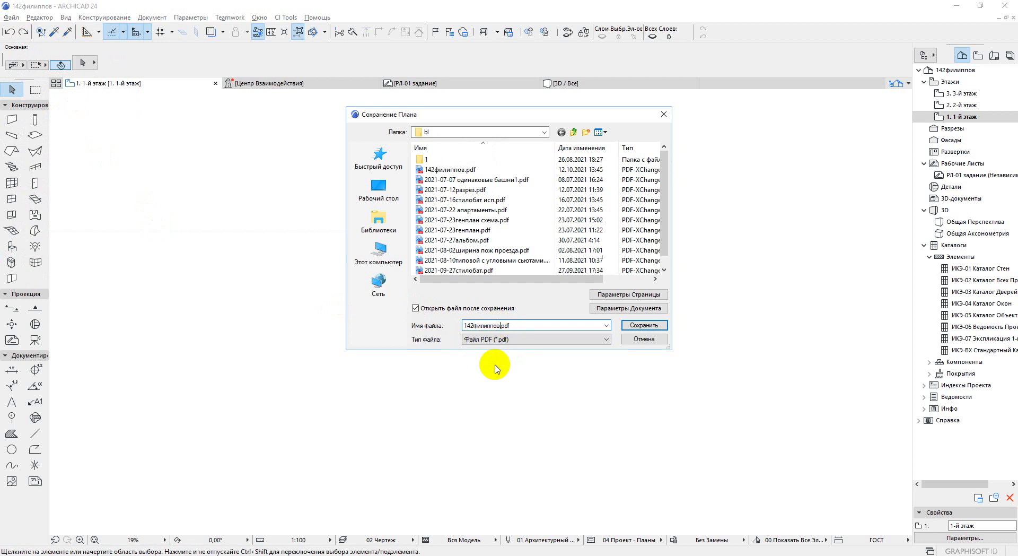
left_click(469, 325)
left_click(530, 327)
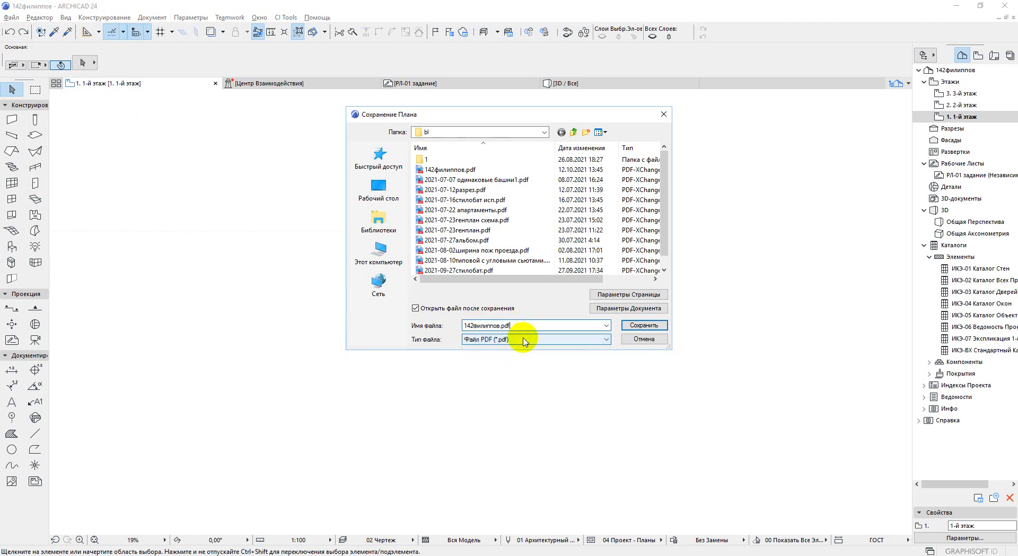
Open the PDF document options and try the fit-to-page scale and the original scale.
left_click(610, 308)
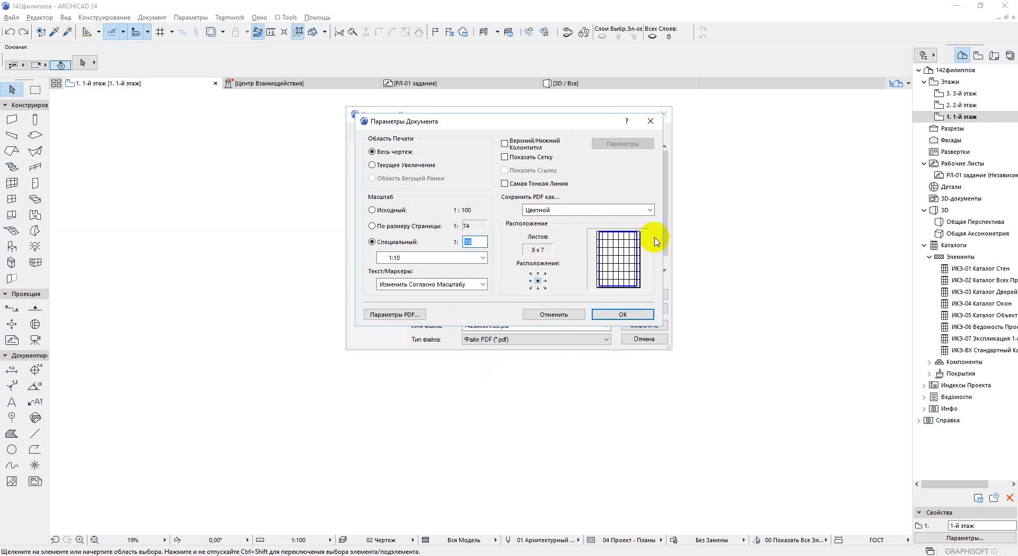
left_click(373, 227)
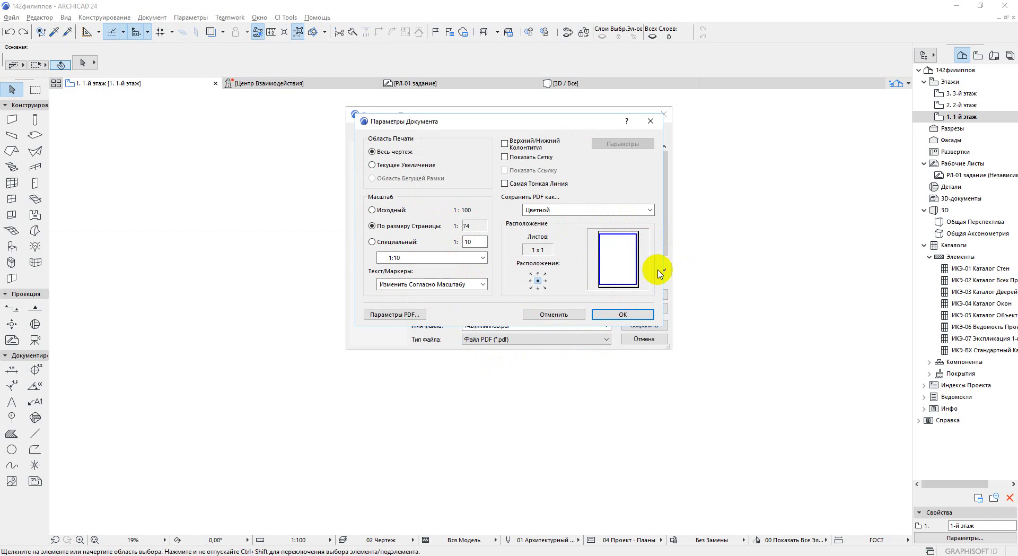
left_click(373, 209)
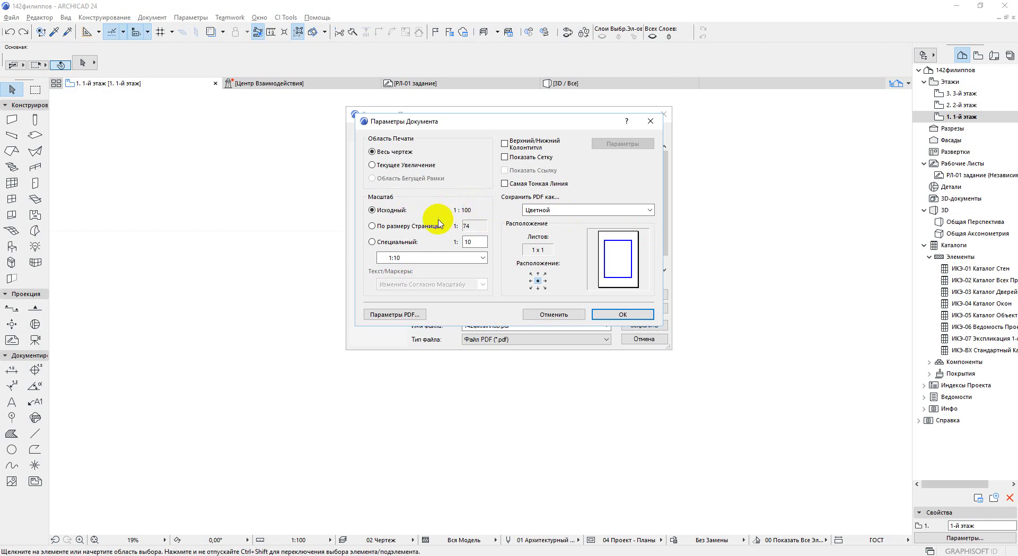
Switch back to a custom scale, try 1:100, set it to 1:75 and accept the document options.
left_click(390, 242)
left_click(480, 242)
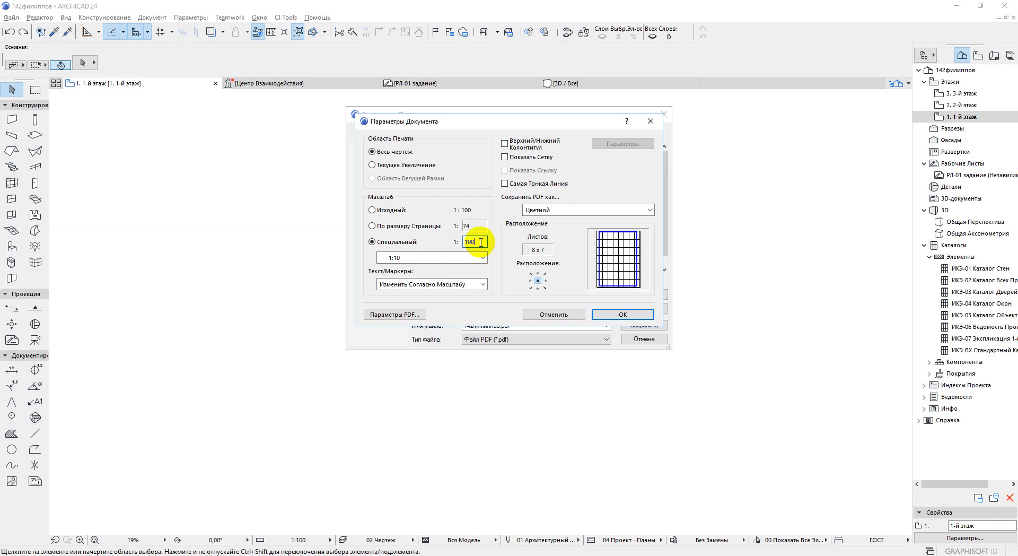
type("0")
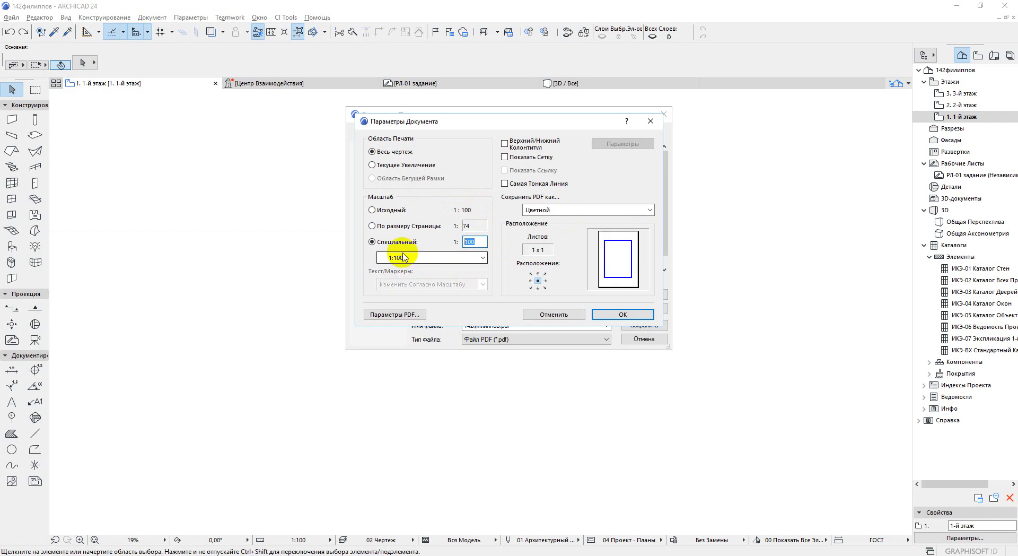
type("7")
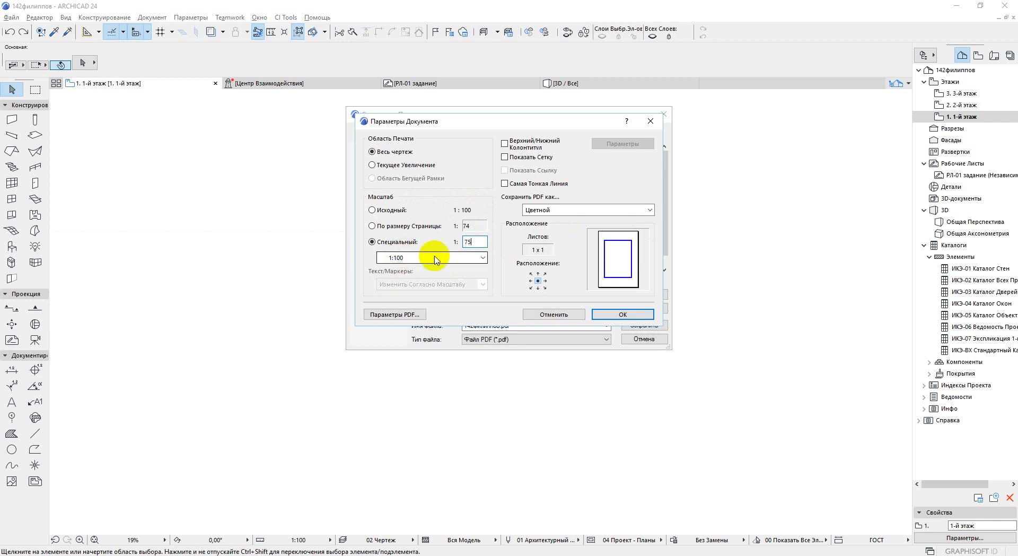
type("5")
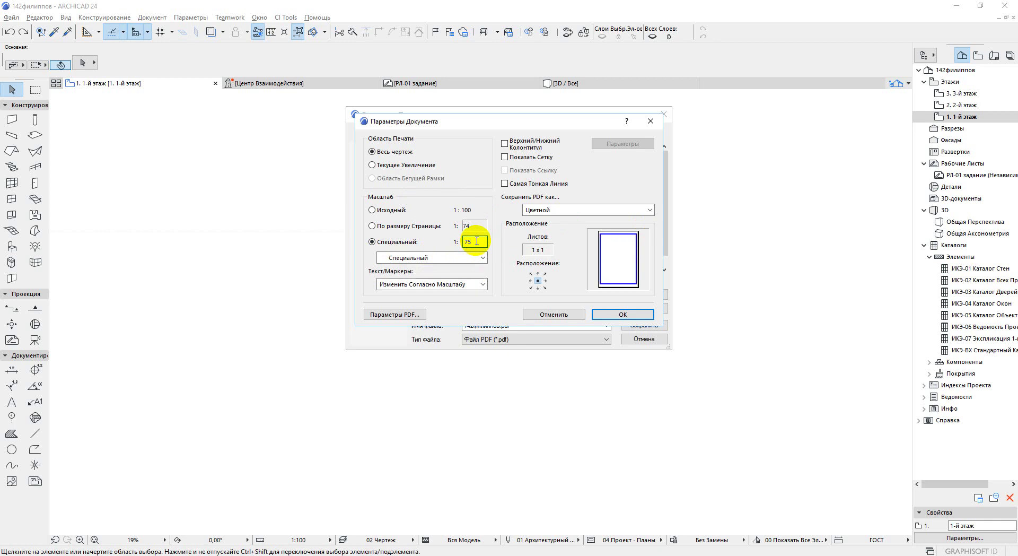
double_click(477, 240)
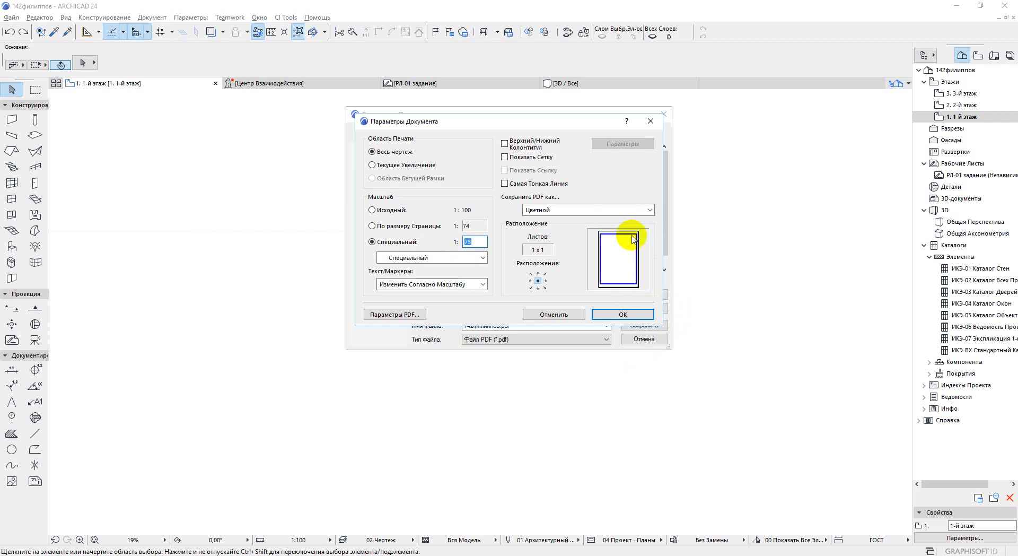
left_click(619, 314)
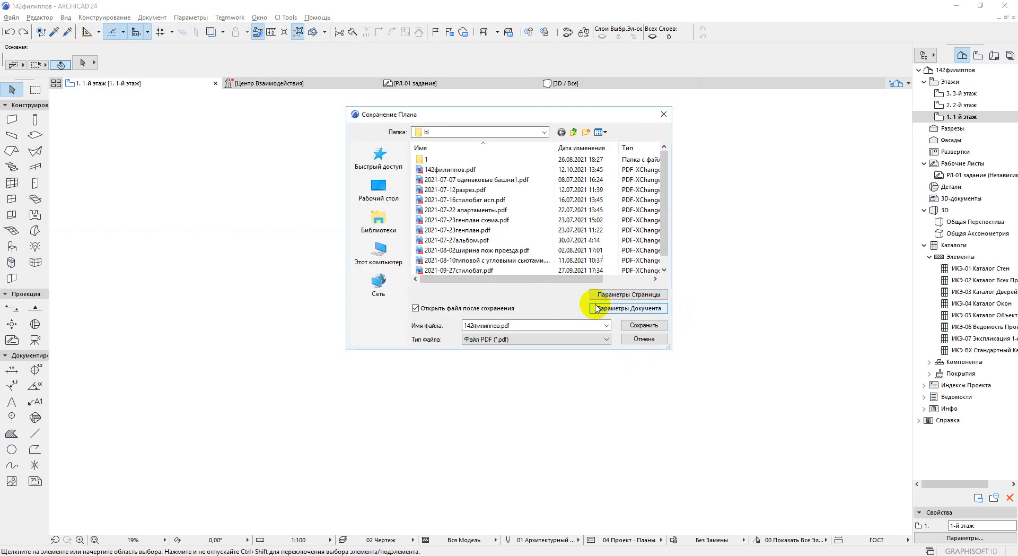
Save the floor plan PDF, replacing the existing file, and review the plan's layout on the exported page.
left_click(643, 325)
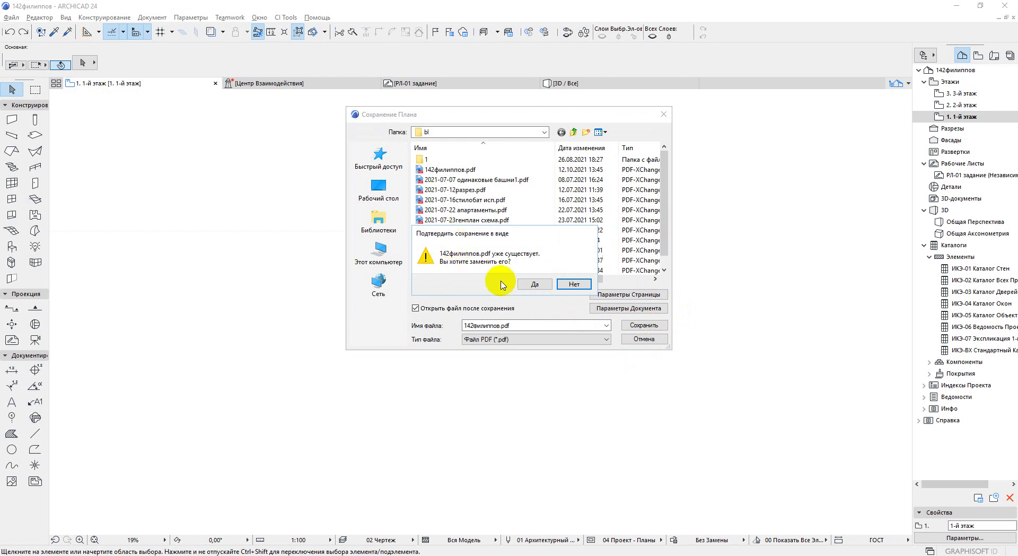
left_click(529, 283)
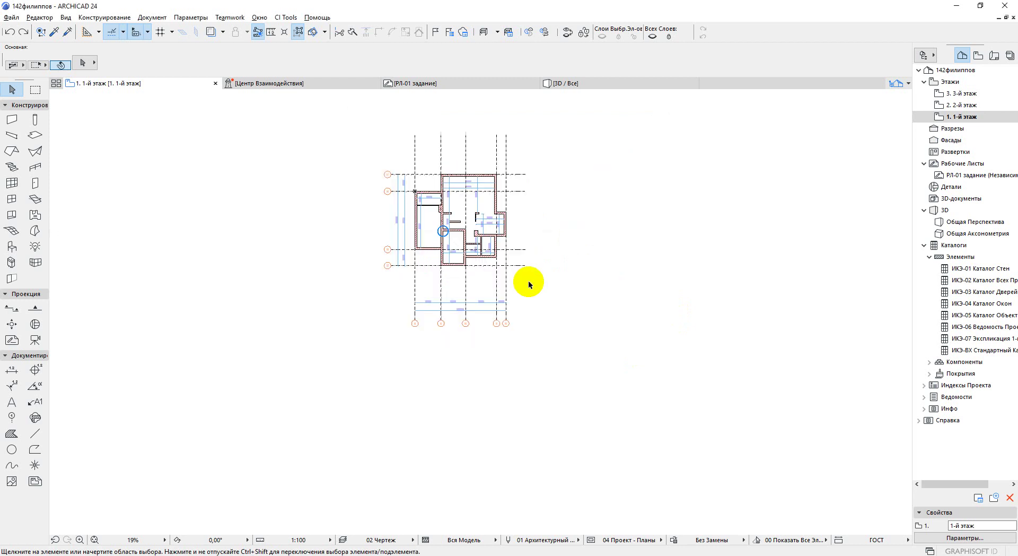
scroll(529, 281, "down", 10)
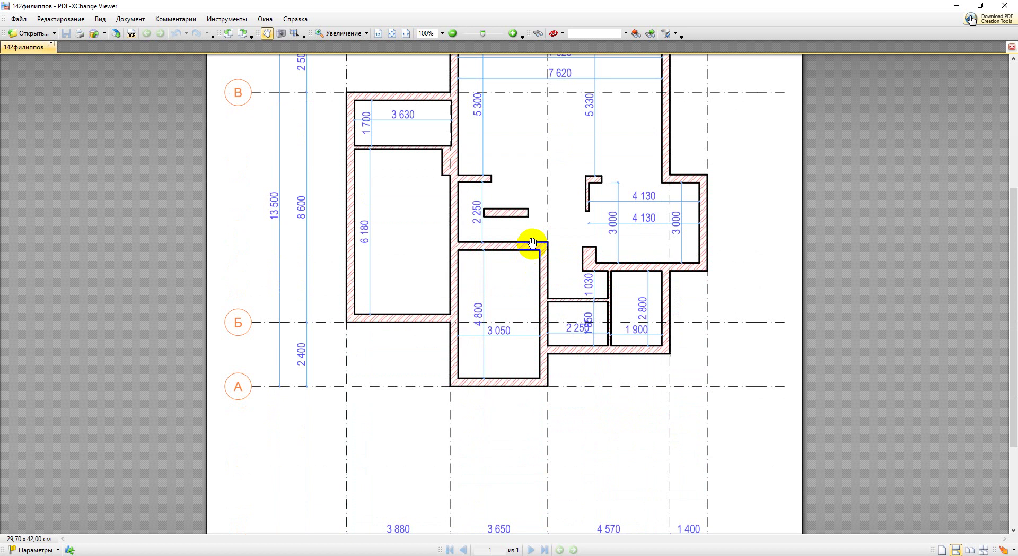
scroll(532, 242, "down", 4)
scroll(532, 242, "up", 10)
scroll(530, 241, "down", 10)
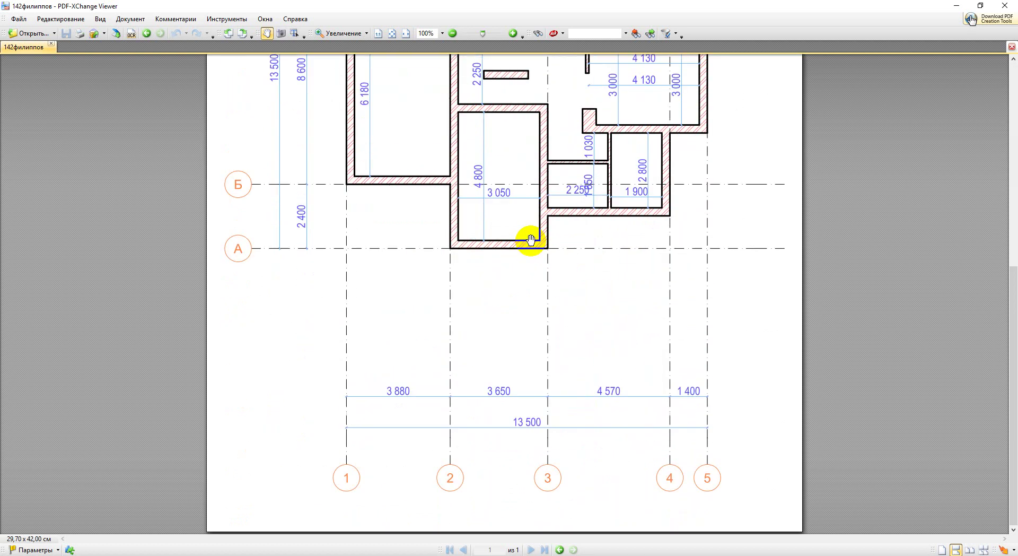
scroll(569, 274, "up", 5)
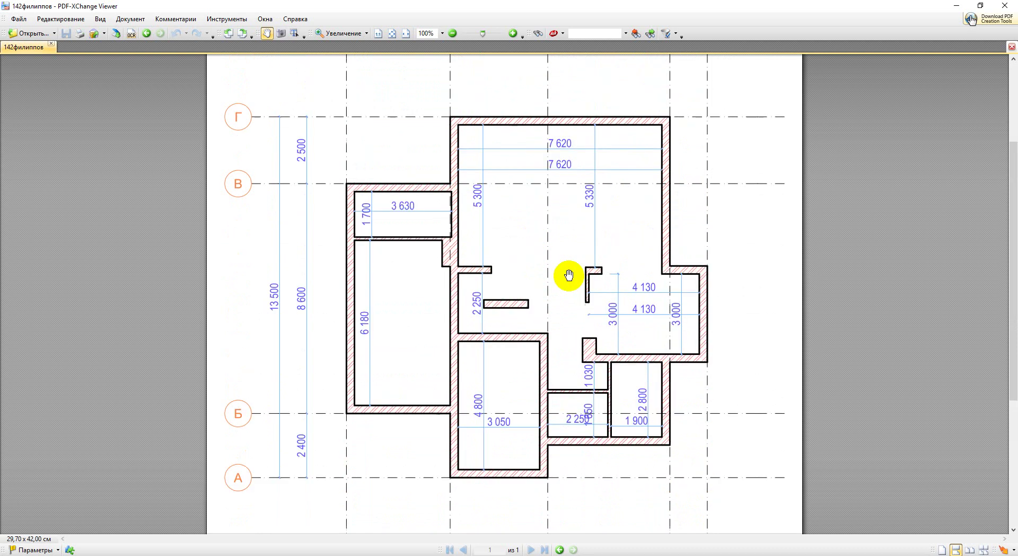